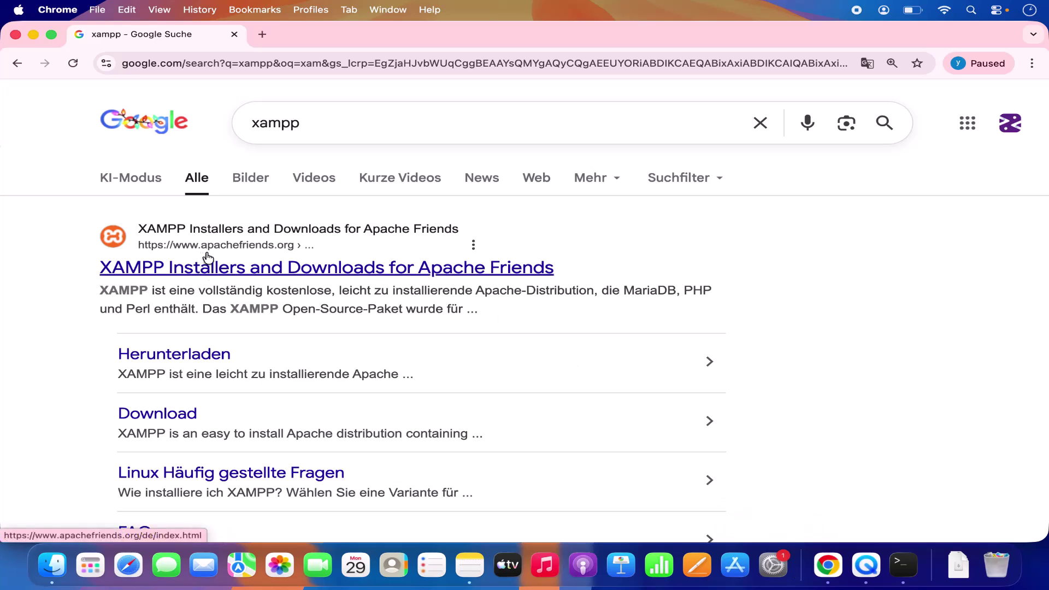
Open the Apache Friends XAMPP website from the search results and switch its language to English.
click(275, 267)
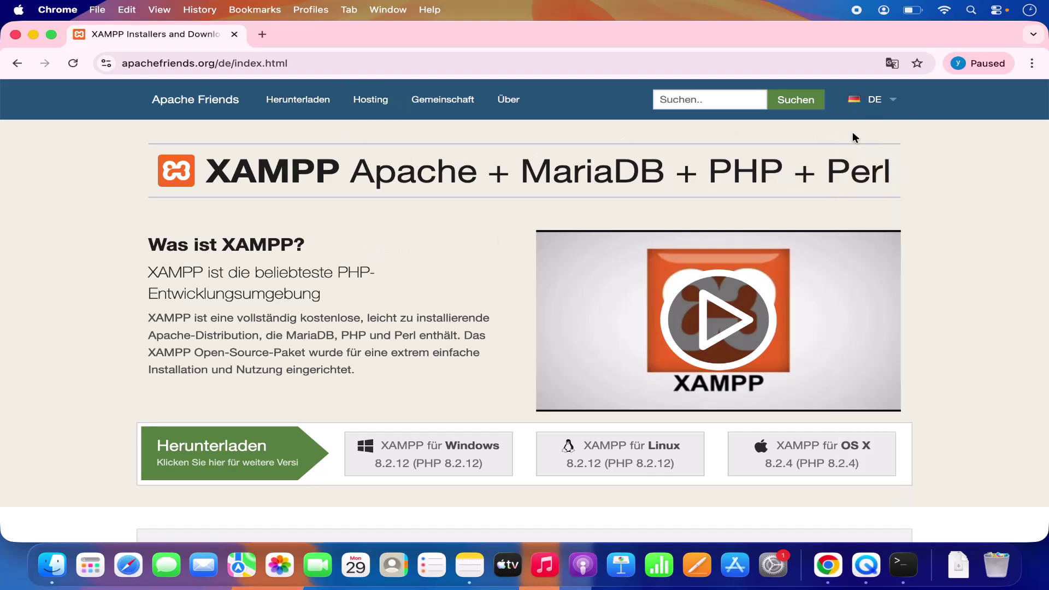
click(874, 99)
click(874, 159)
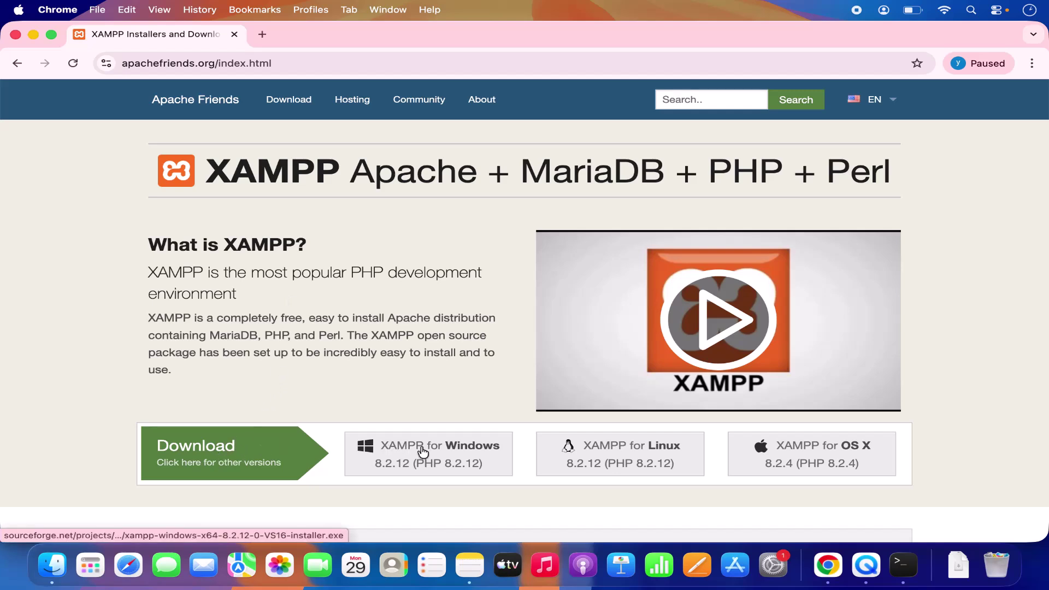
Download XAMPP 8.2.4 for OS X and check the download in the recent download history.
click(803, 455)
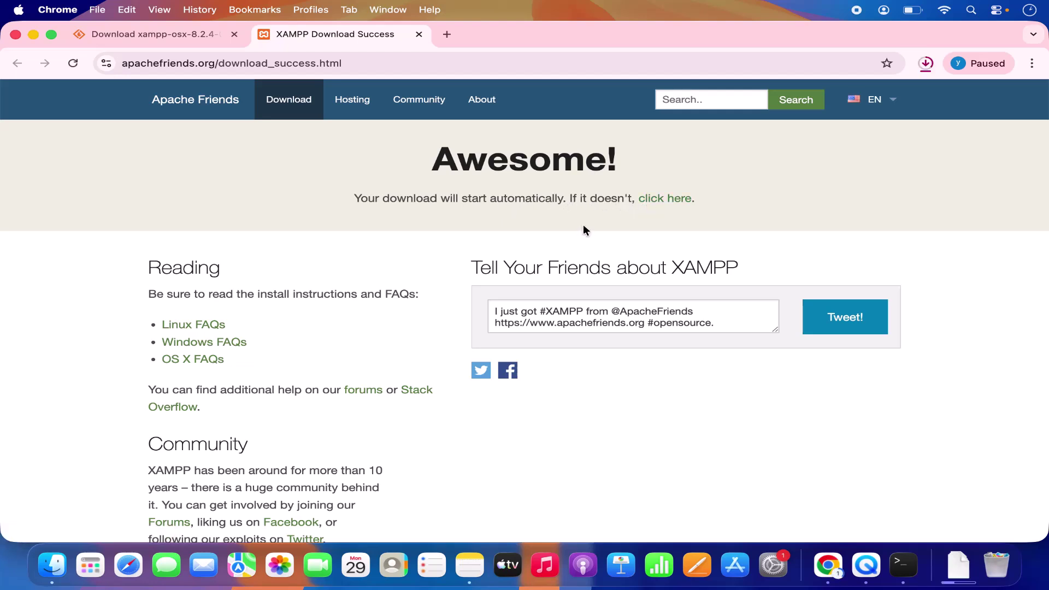
click(925, 62)
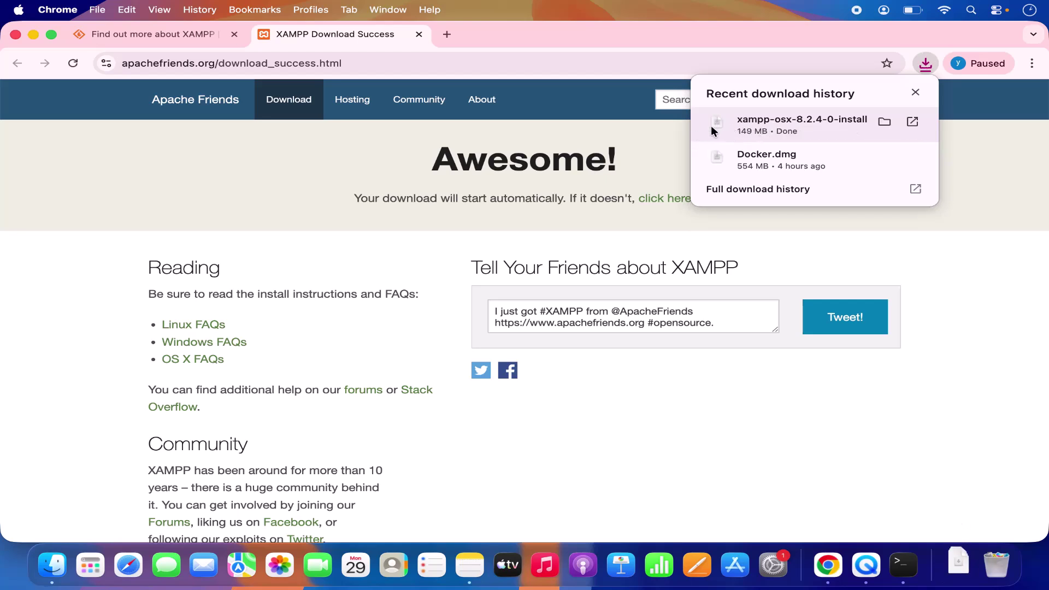
click(664, 148)
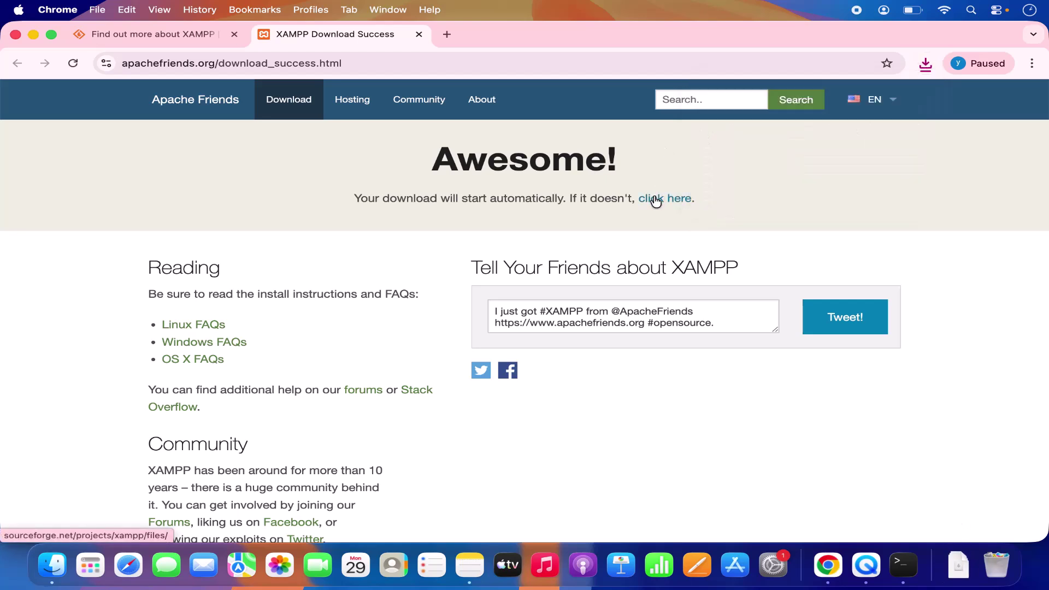
View the alternative XAMPP download files on SourceForge through the link offered for when the automatic download does not start.
click(655, 201)
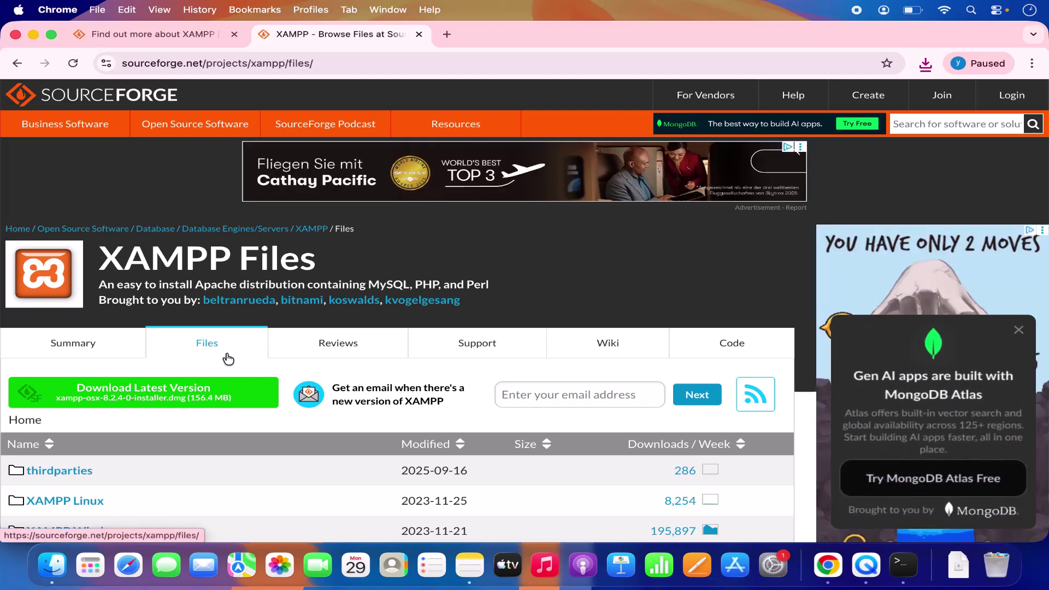
scroll(228, 359, down, 2)
scroll(227, 358, down, 1)
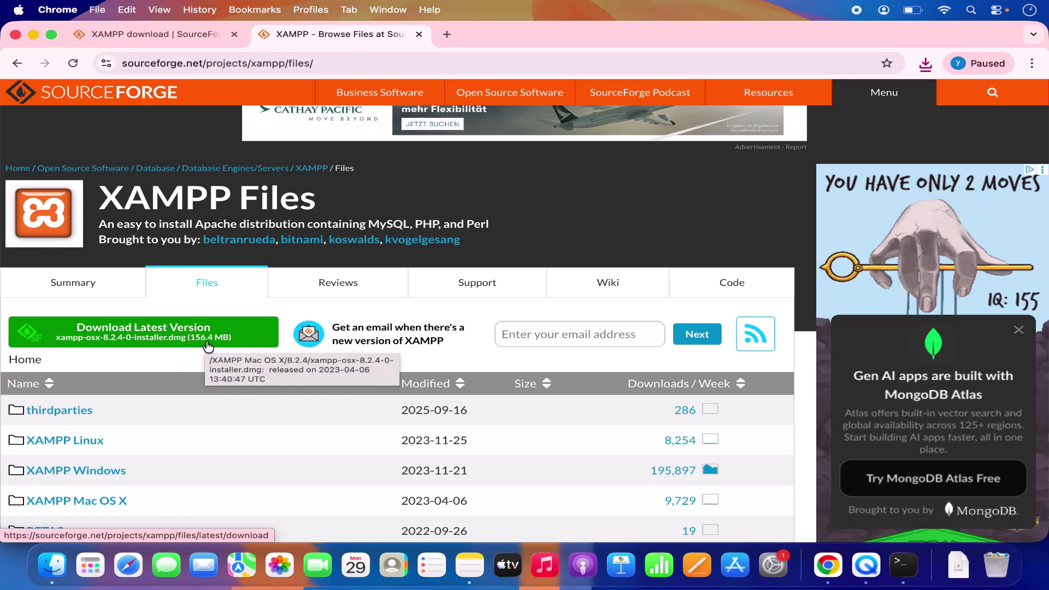
Open the downloaded XAMPP disk image, clear the browser out of the way, and try to launch xampp-osx-8.2.4-0-installer.
click(926, 63)
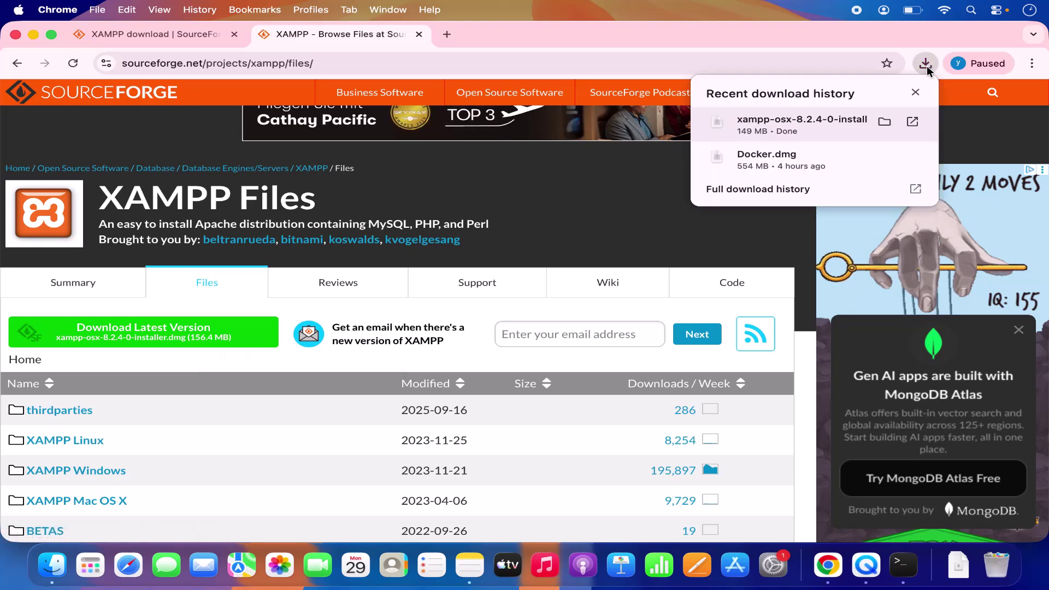
click(814, 124)
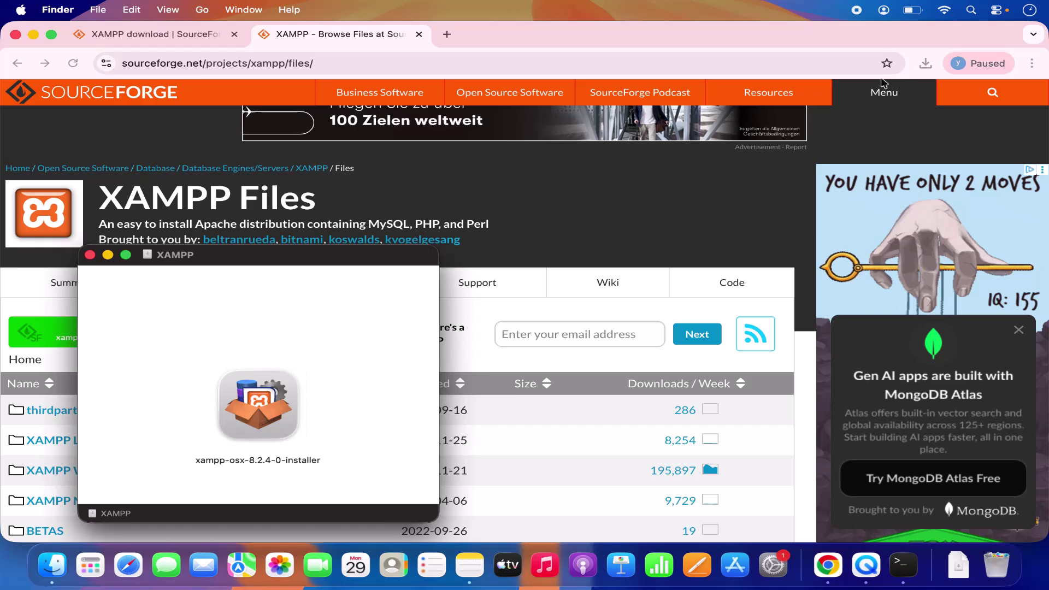
click(32, 34)
drag(236, 259, 484, 152)
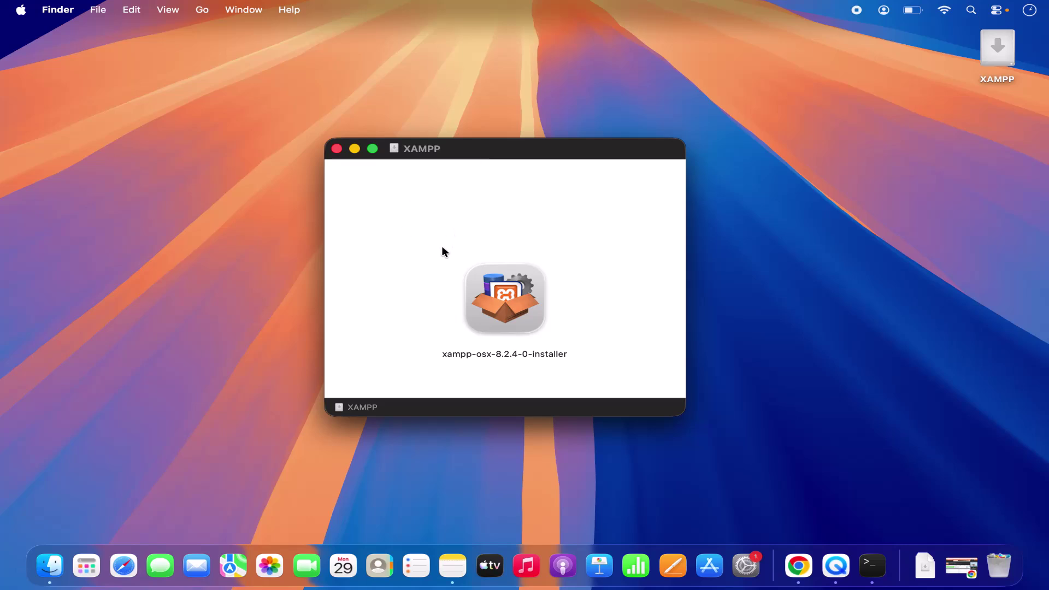
double_click(500, 294)
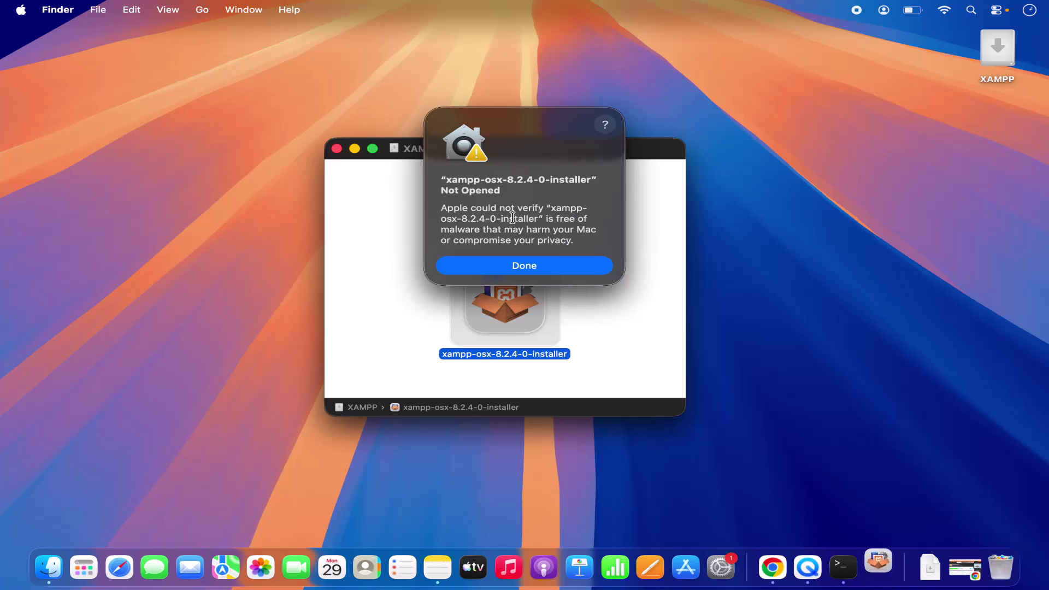
click(507, 269)
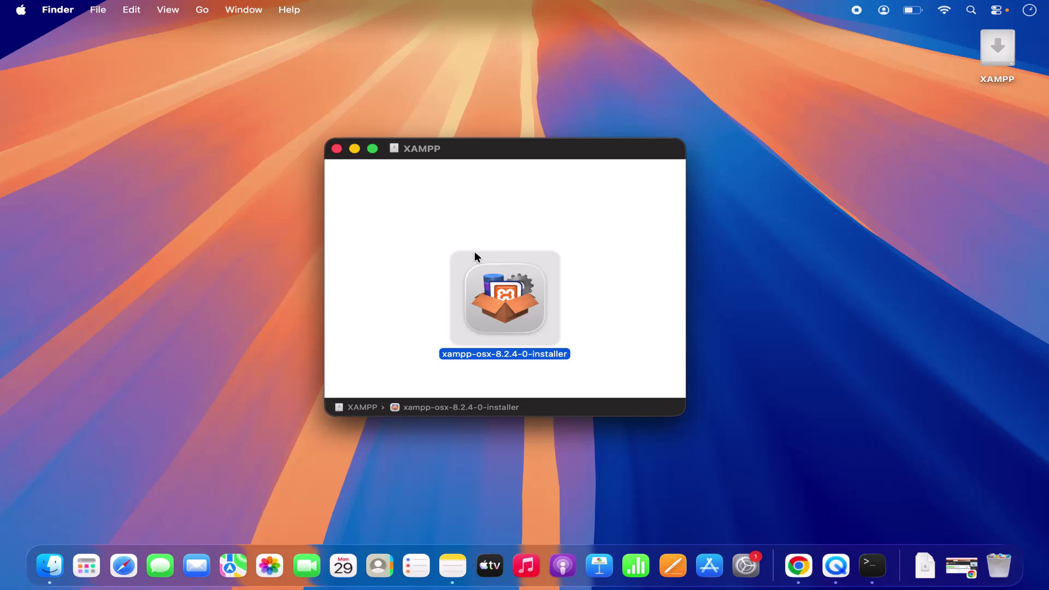
Open the Privacy & Security page in the Mac's System Settings.
click(22, 10)
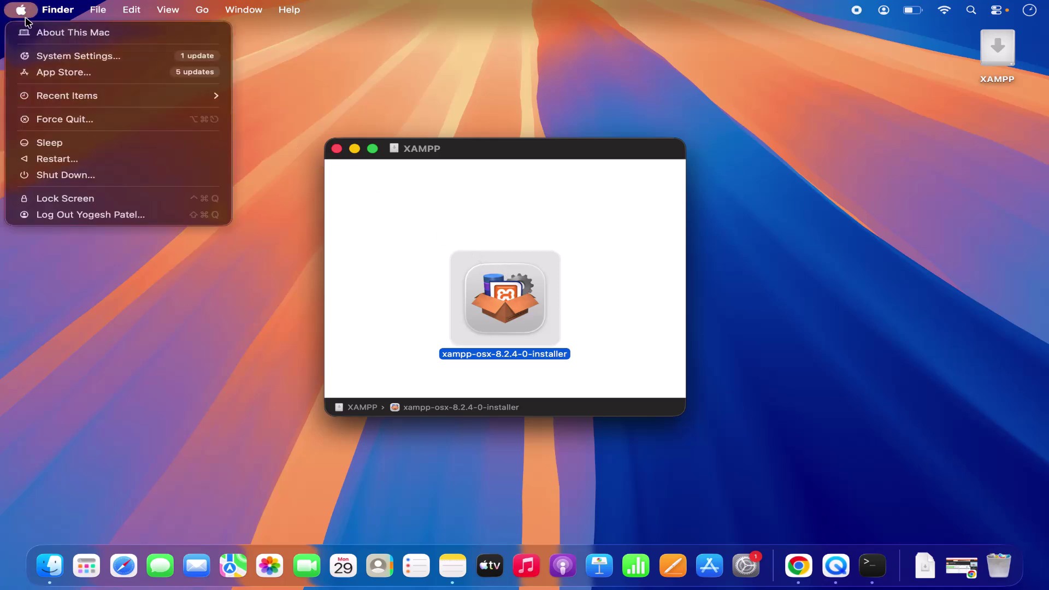
click(46, 57)
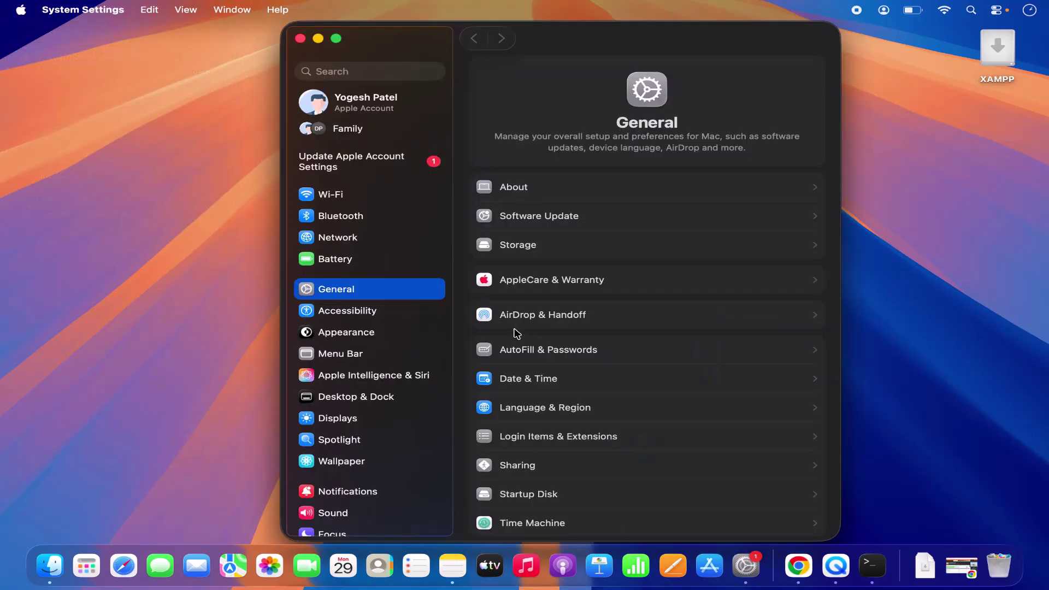
scroll(515, 328, down, 3)
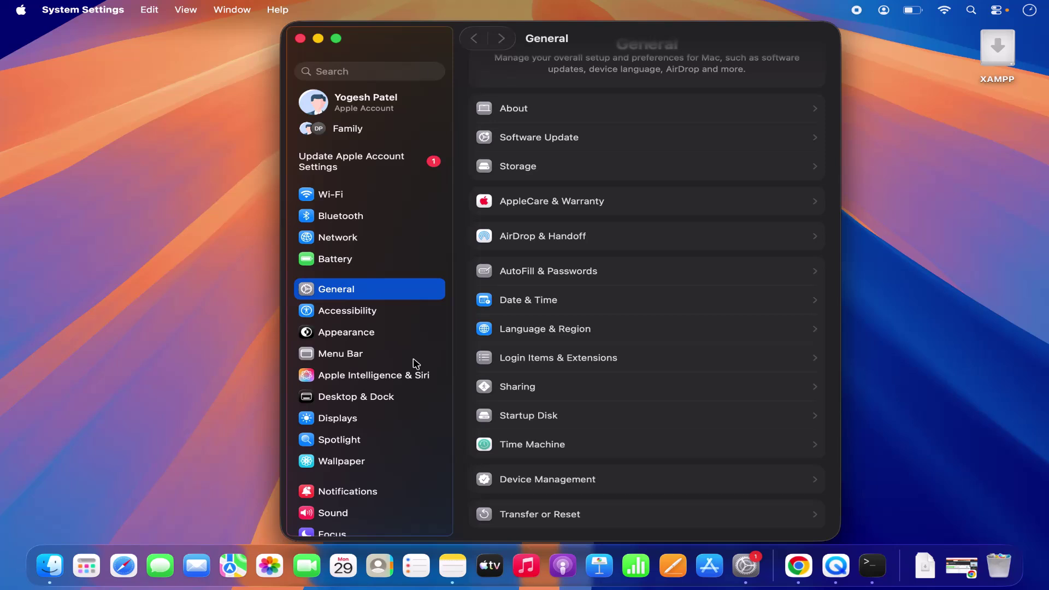
scroll(416, 363, down, 8)
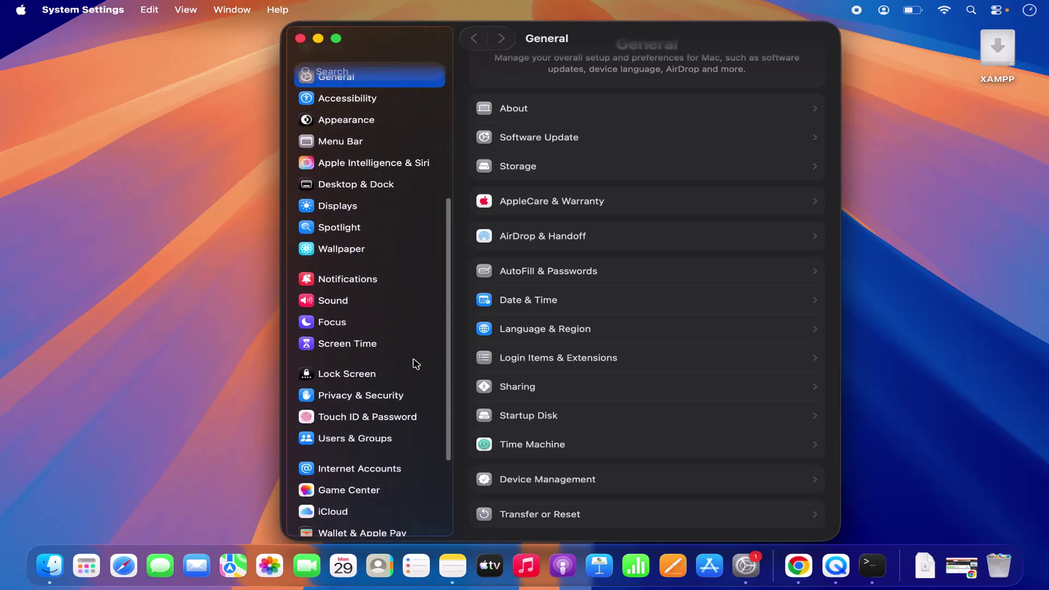
scroll(417, 363, down, 2)
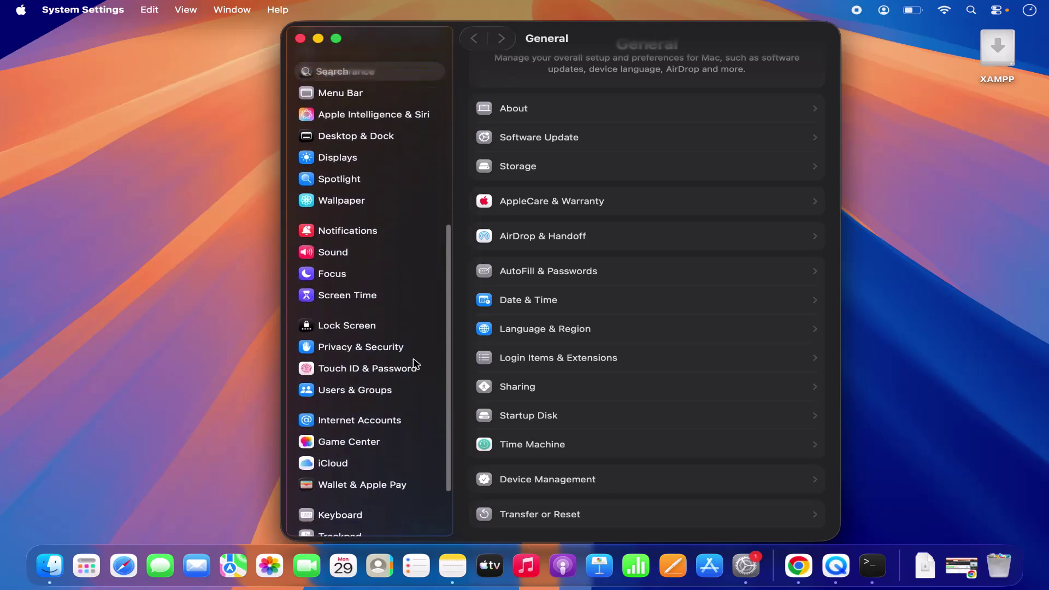
click(359, 348)
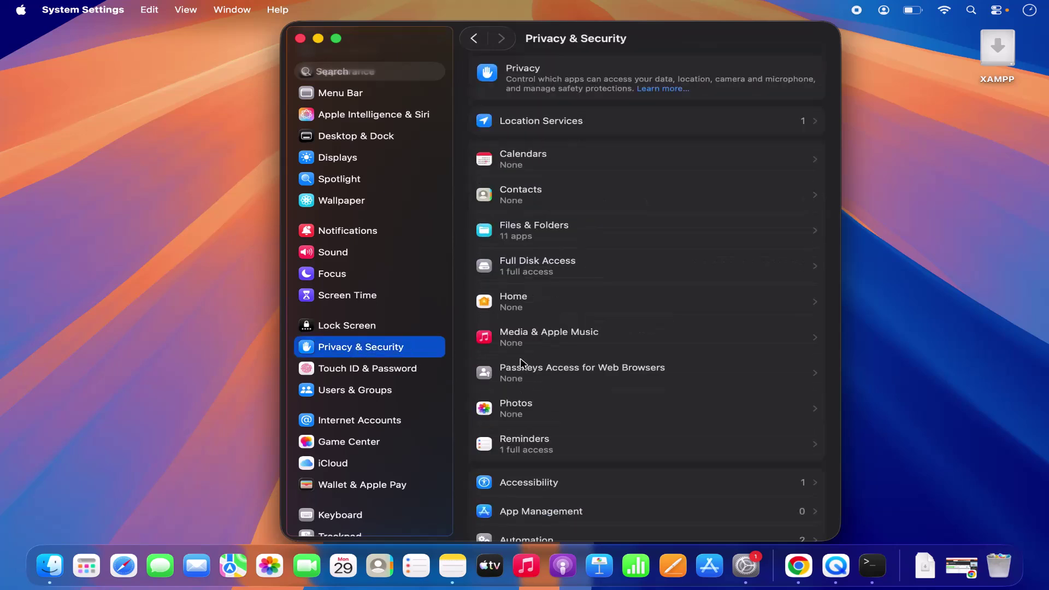
Allow the blocked xampp-osx-8.2.4-0-installer to open anyway, authorizing it with the administrator password.
scroll(522, 362, down, 10)
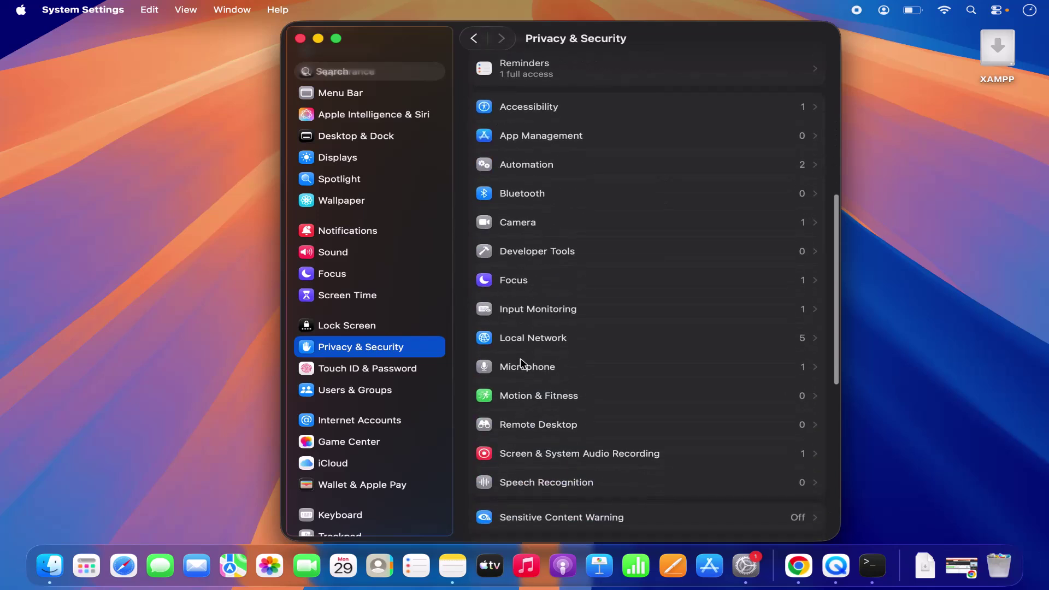
scroll(523, 363, down, 4)
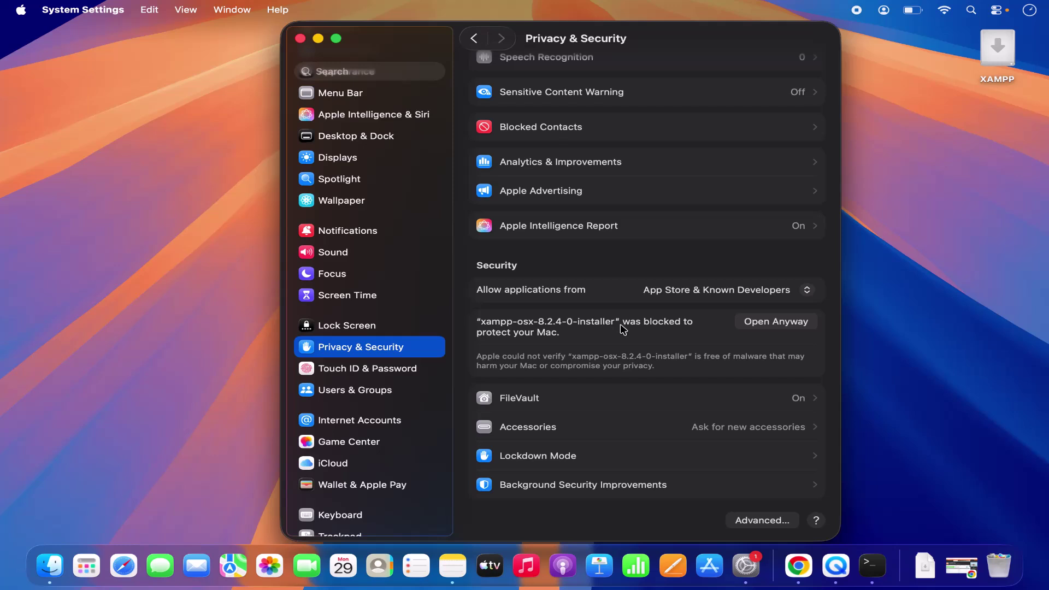
click(763, 324)
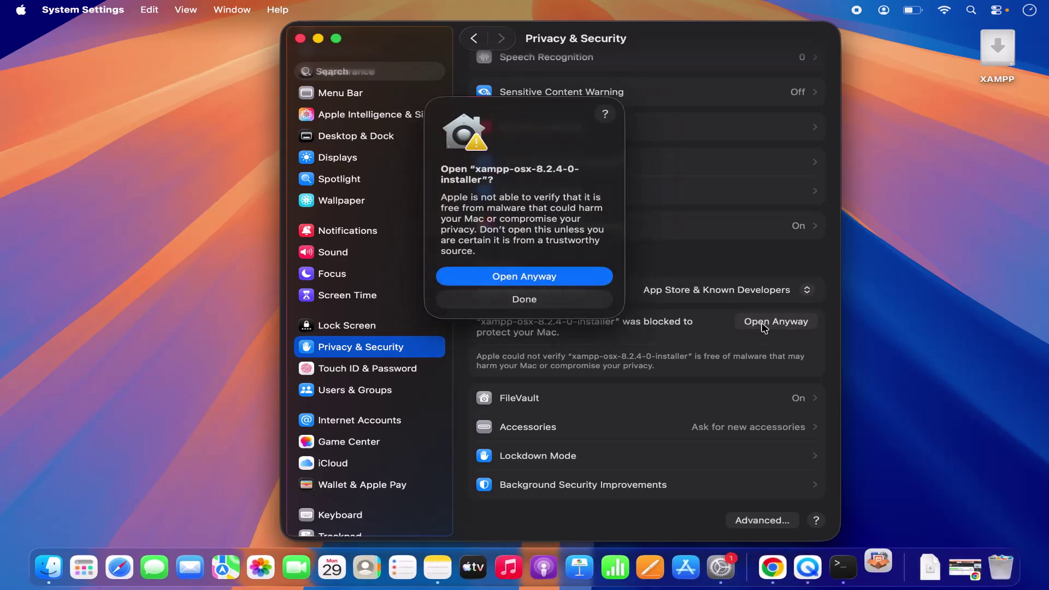
click(574, 281)
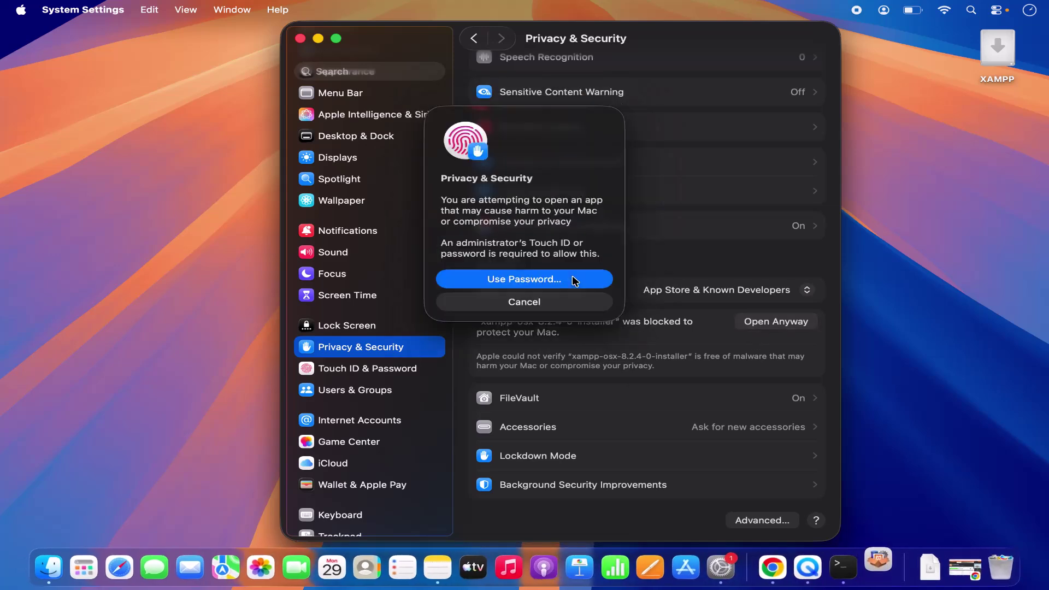
click(573, 278)
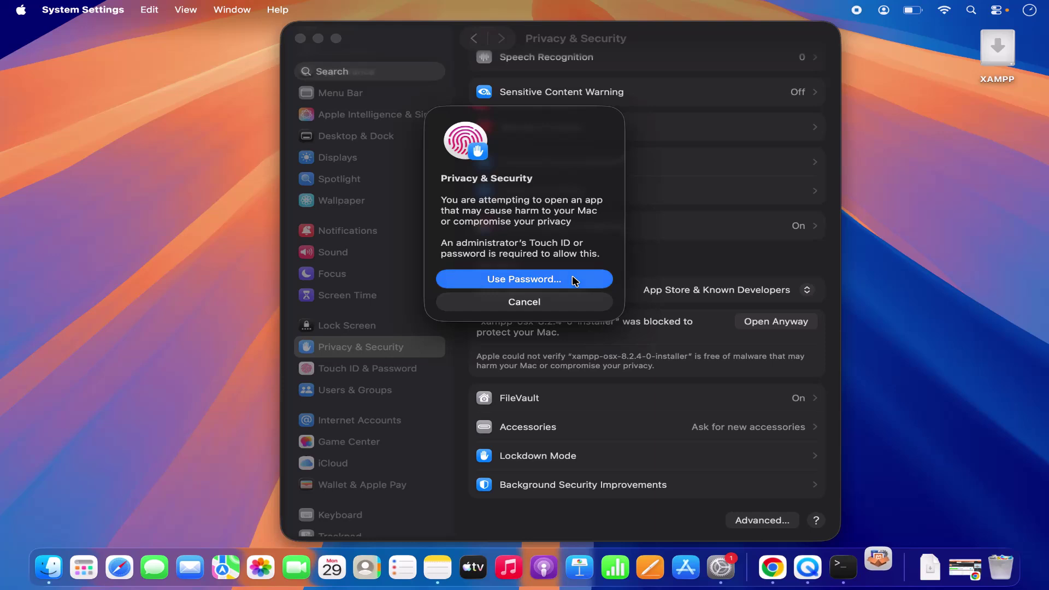
text(*****)
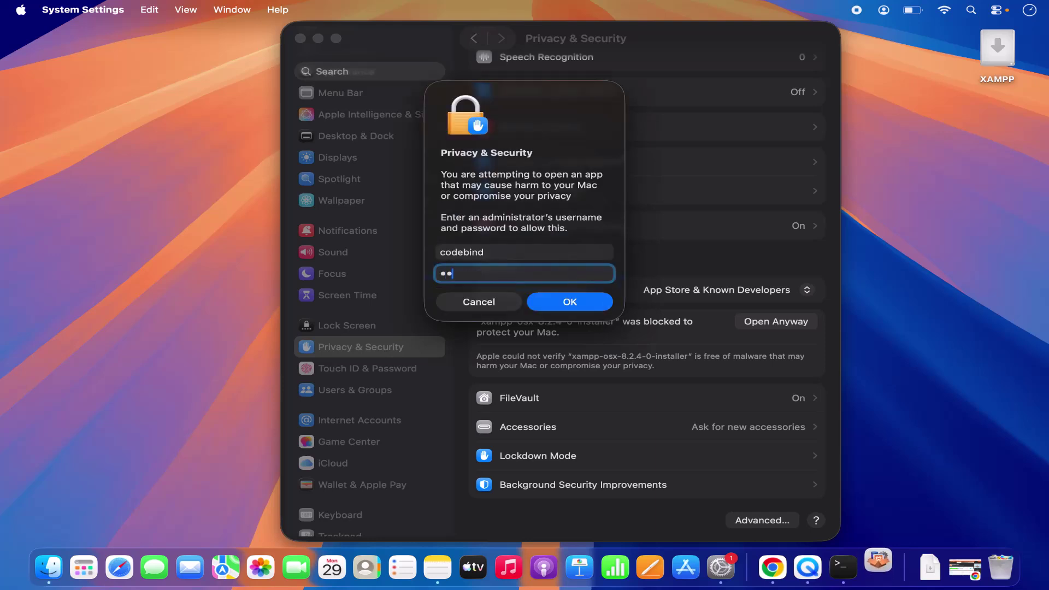
text(*)
key(Return)
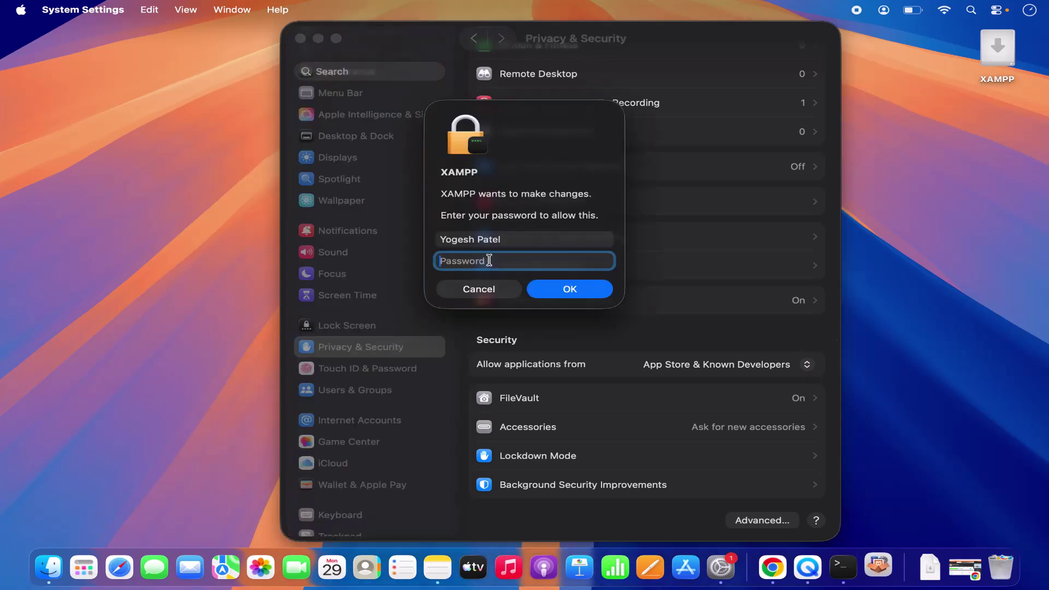
Authorize XAMPP's changes with the account password and allow the installer to access the Downloads folder.
text(******)
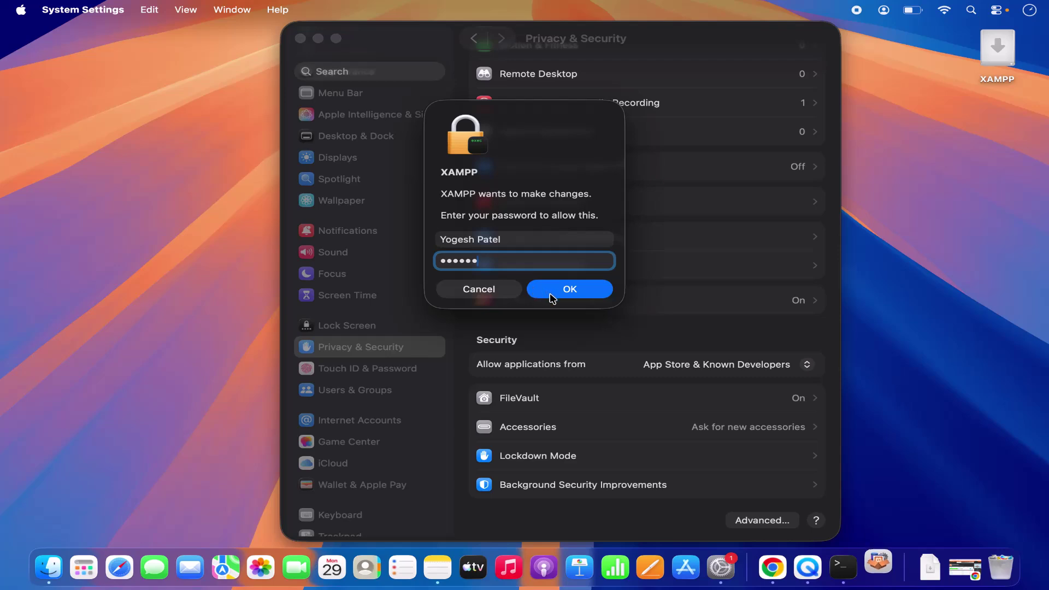
click(553, 298)
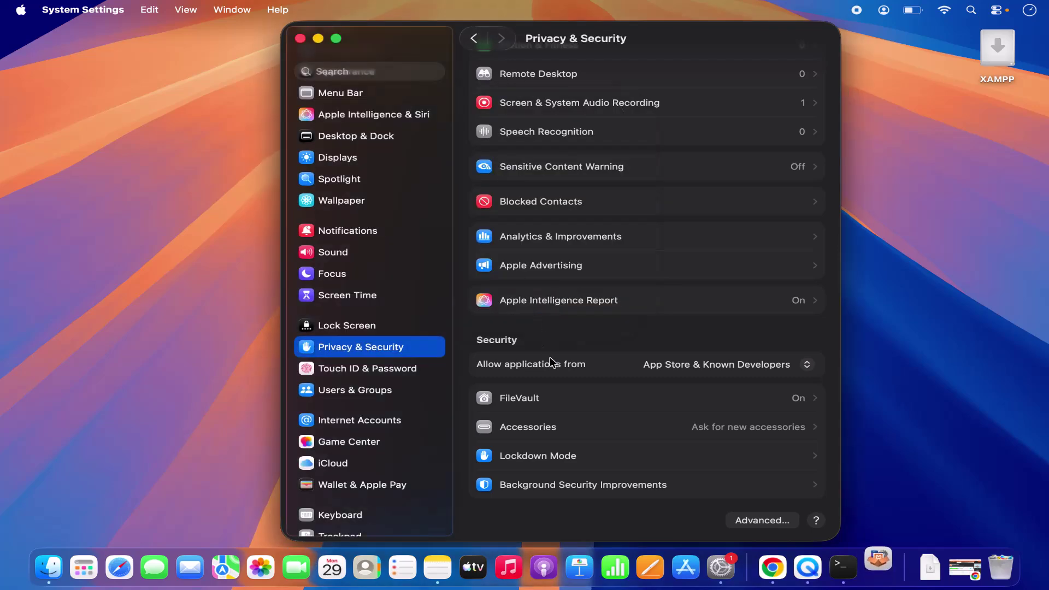
click(319, 39)
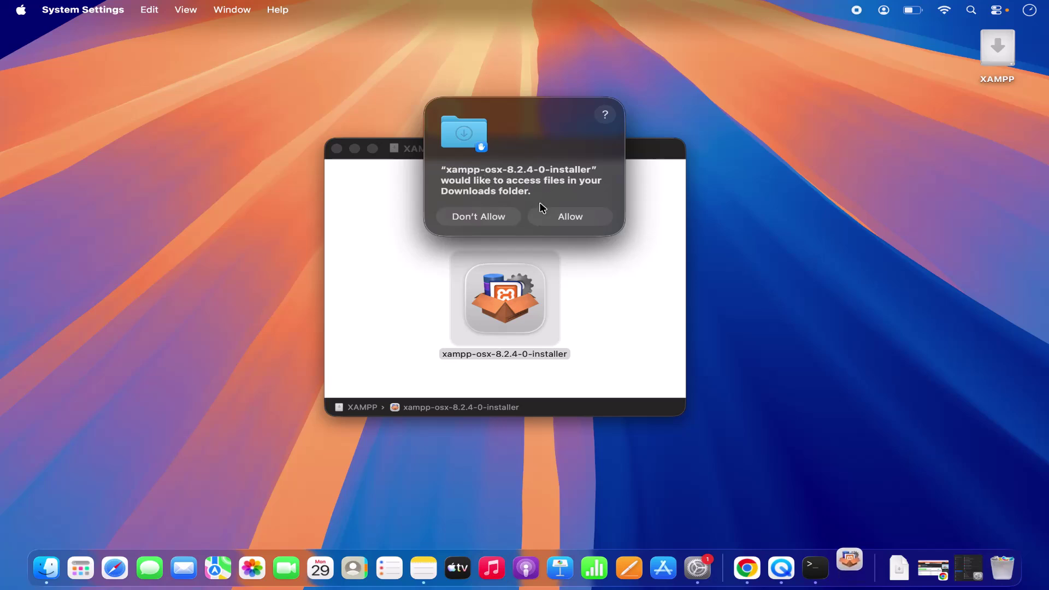
click(553, 216)
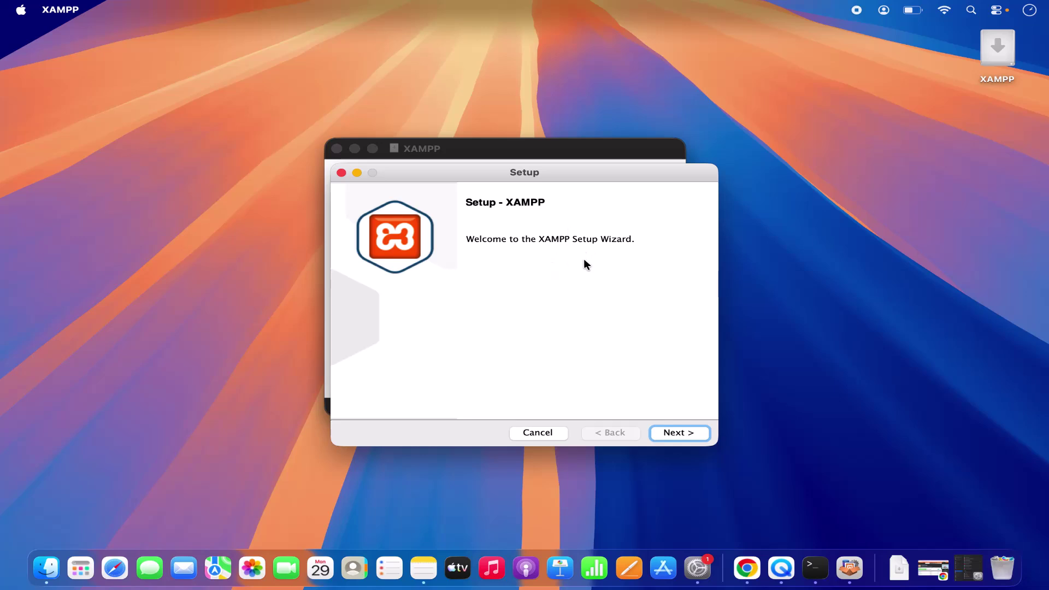
Install XAMPP to /Applications/XAMPP with both the core files and the developer files included.
click(660, 432)
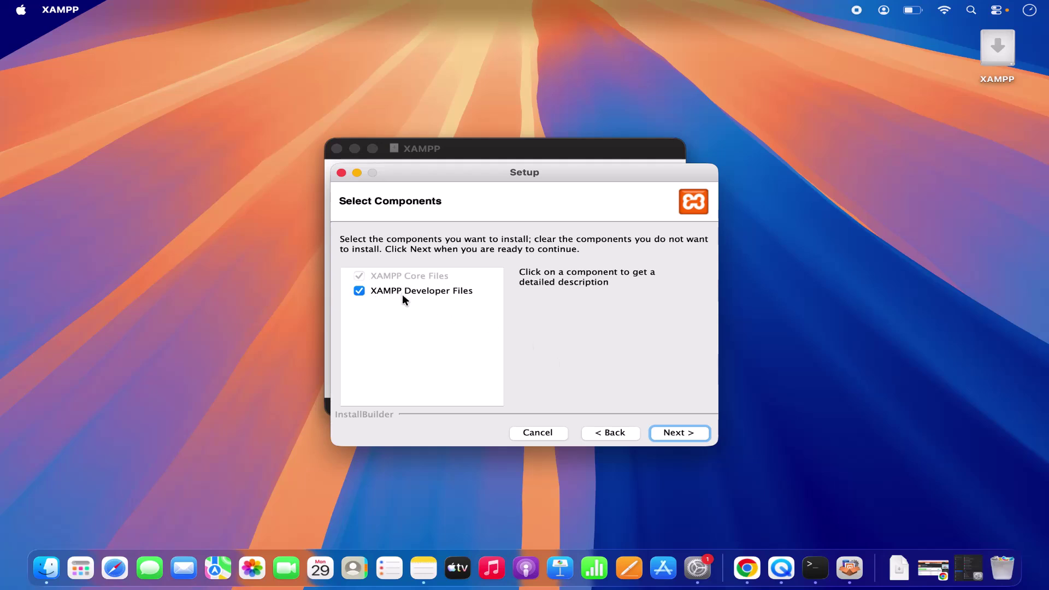
click(664, 432)
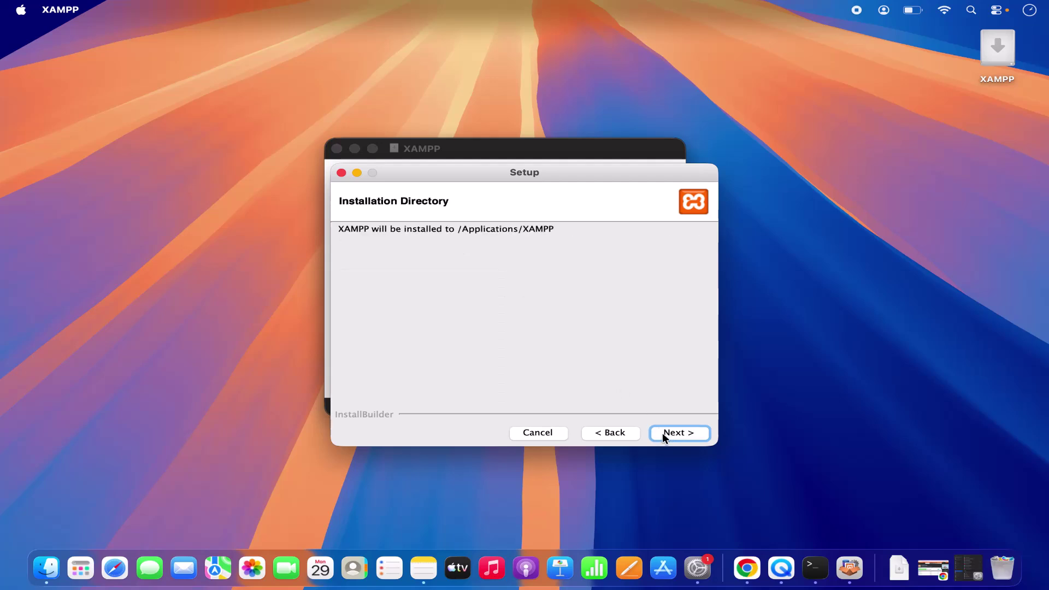
click(662, 432)
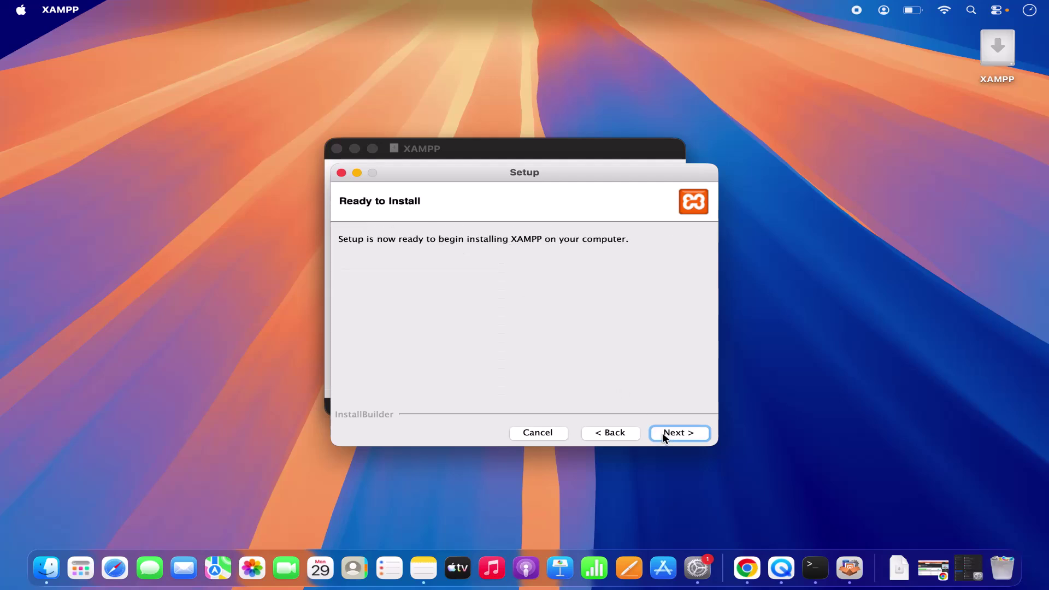
click(662, 432)
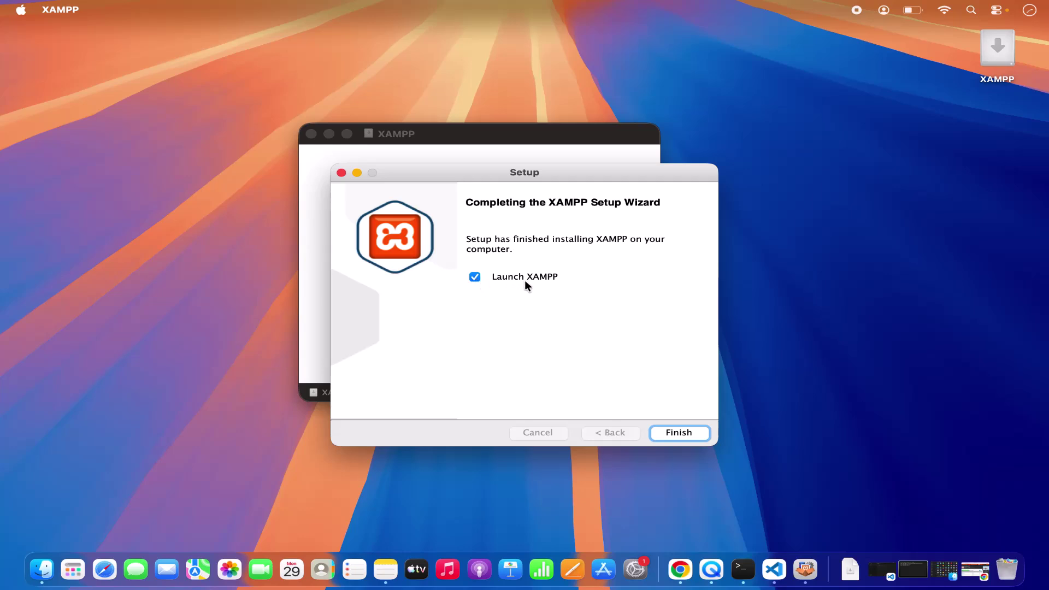
Finish the setup wizard with Launch XAMPP enabled and minimize the XAMPP welcome page's browser window.
click(662, 433)
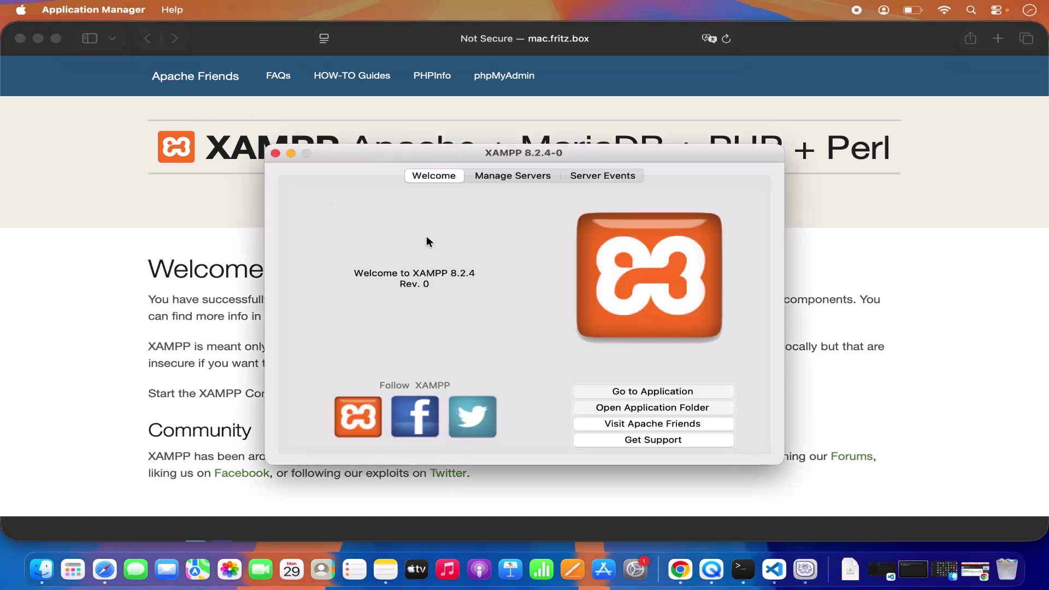
click(38, 39)
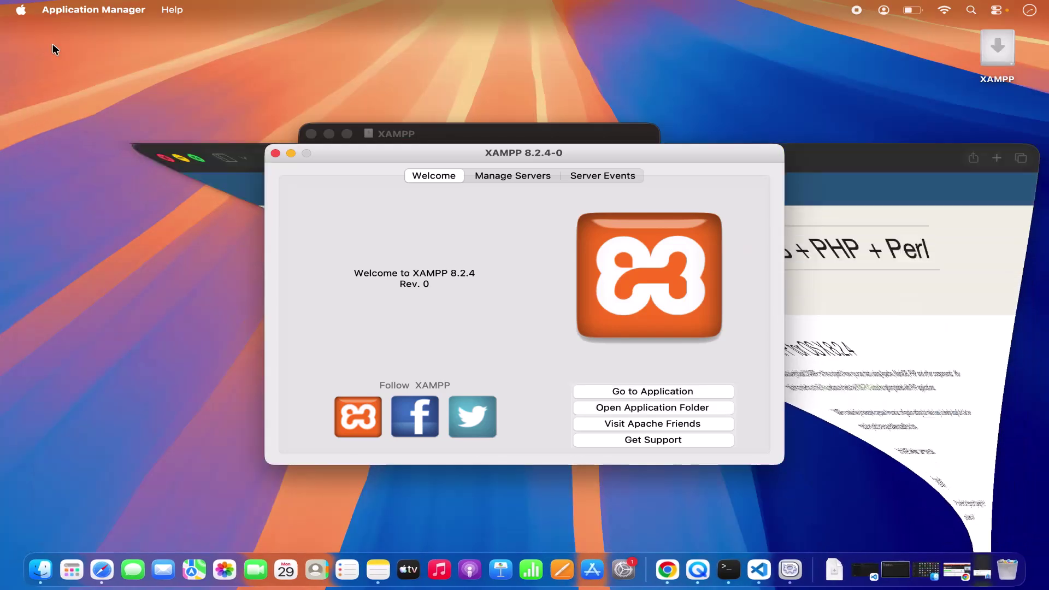
Close the XAMPP installer window, eject the XAMPP disk image from the desktop, and close the XAMPP 8.2.4-0 manager window.
click(432, 136)
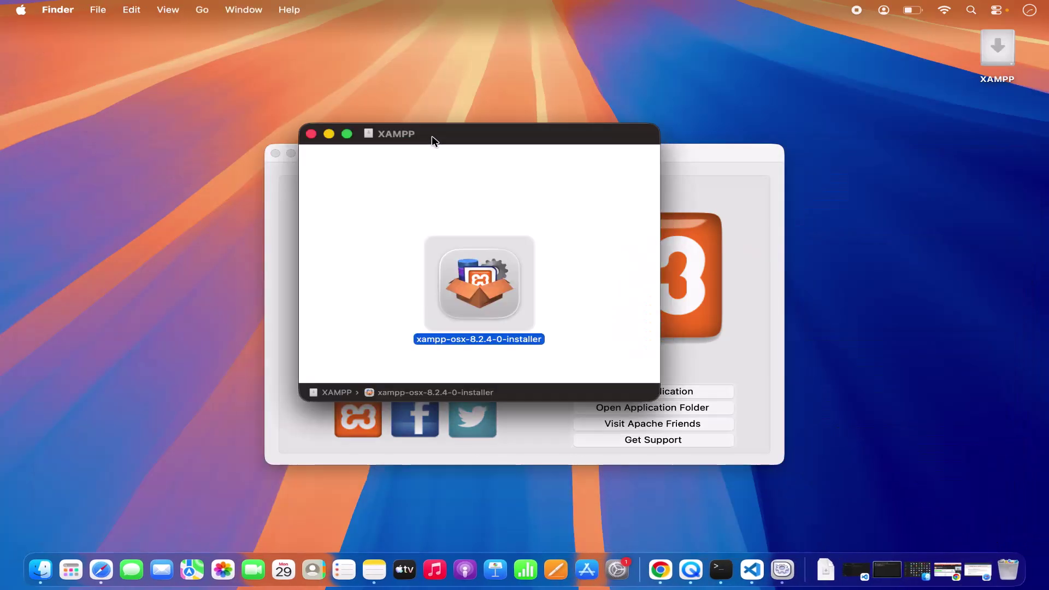
click(311, 134)
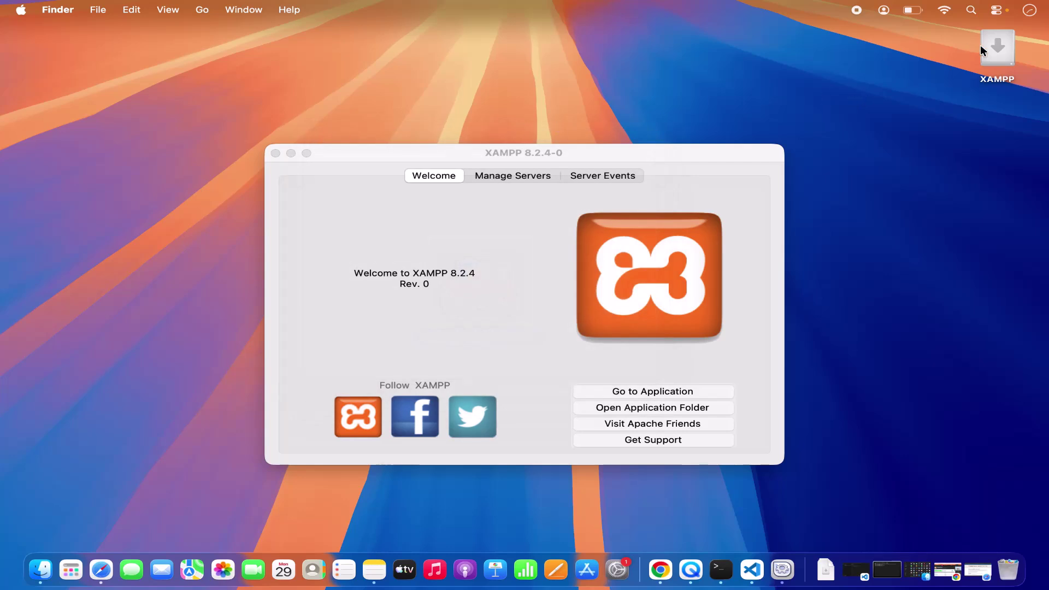
right_click(994, 51)
click(910, 91)
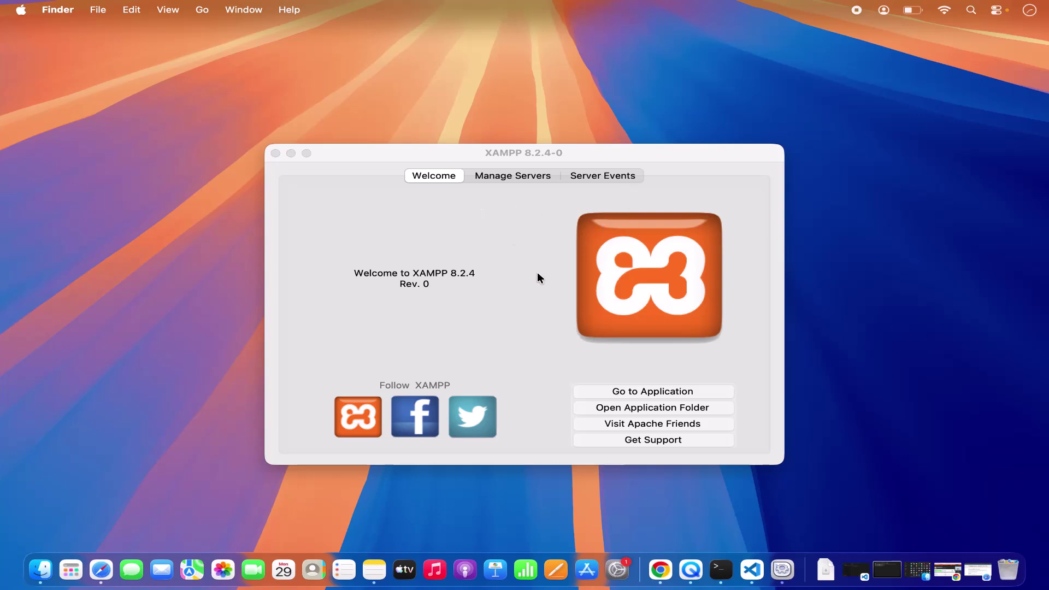
click(276, 153)
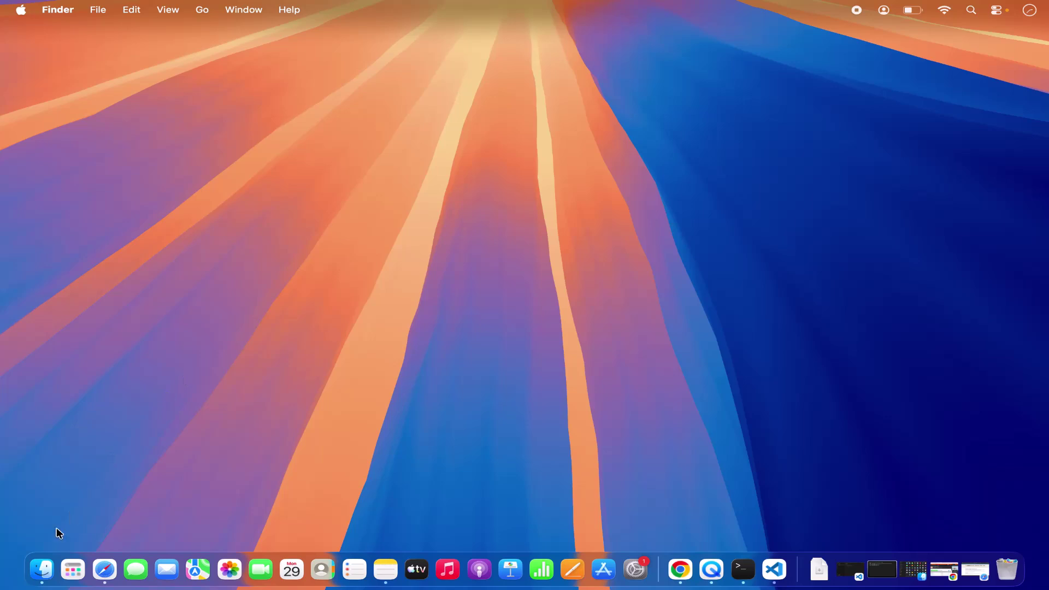
Open the XAMPP folder inside Applications in Finder.
right_click(41, 569)
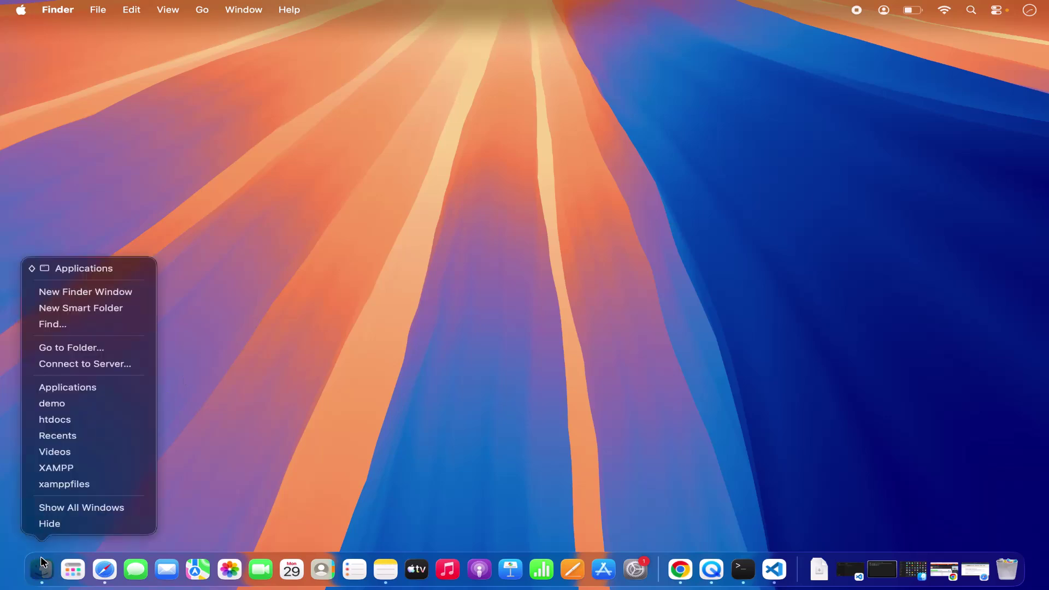
click(70, 389)
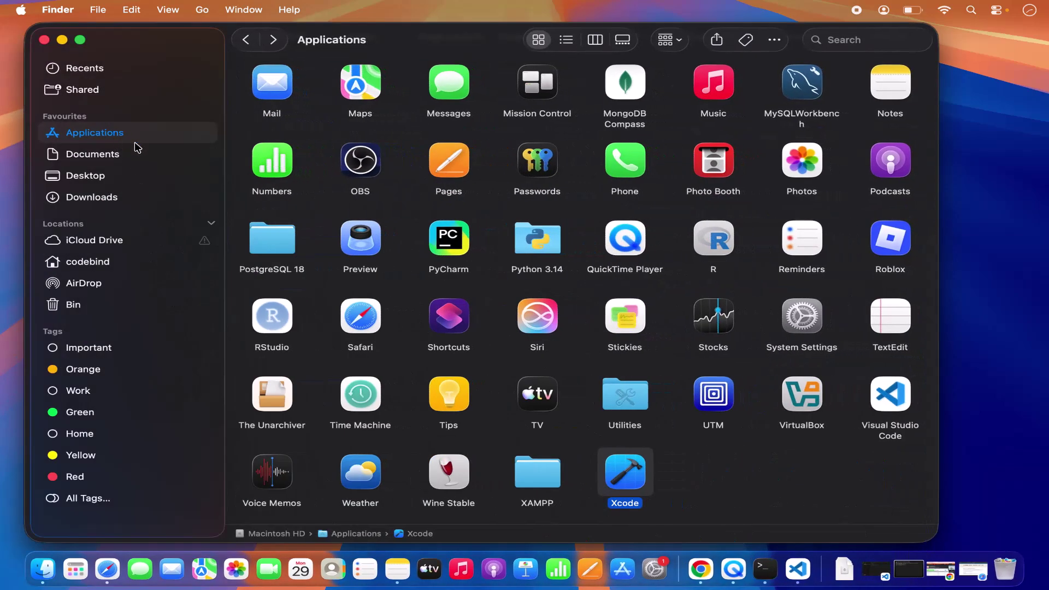
click(201, 10)
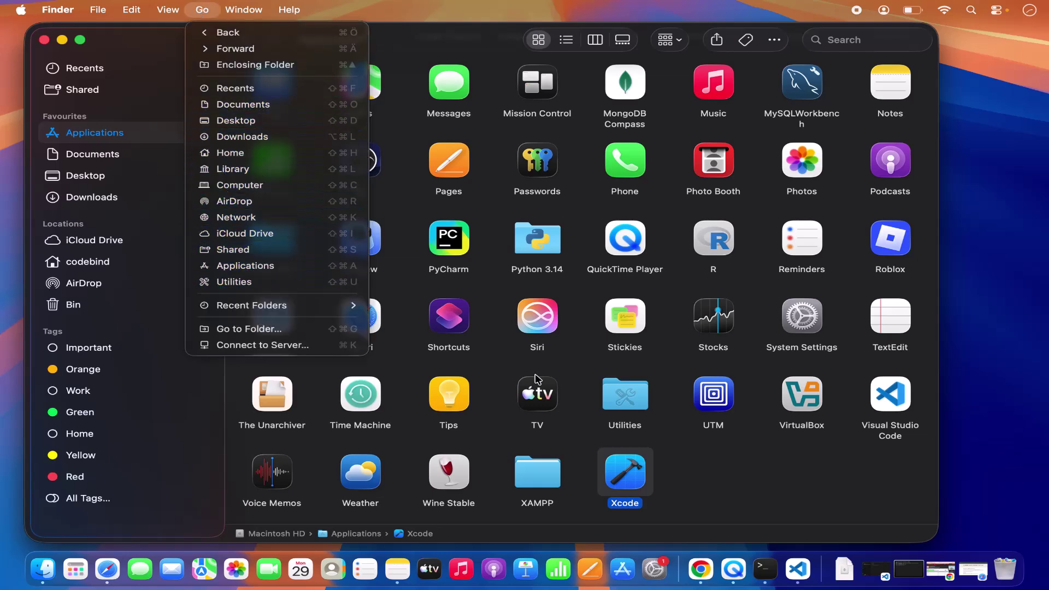
click(701, 462)
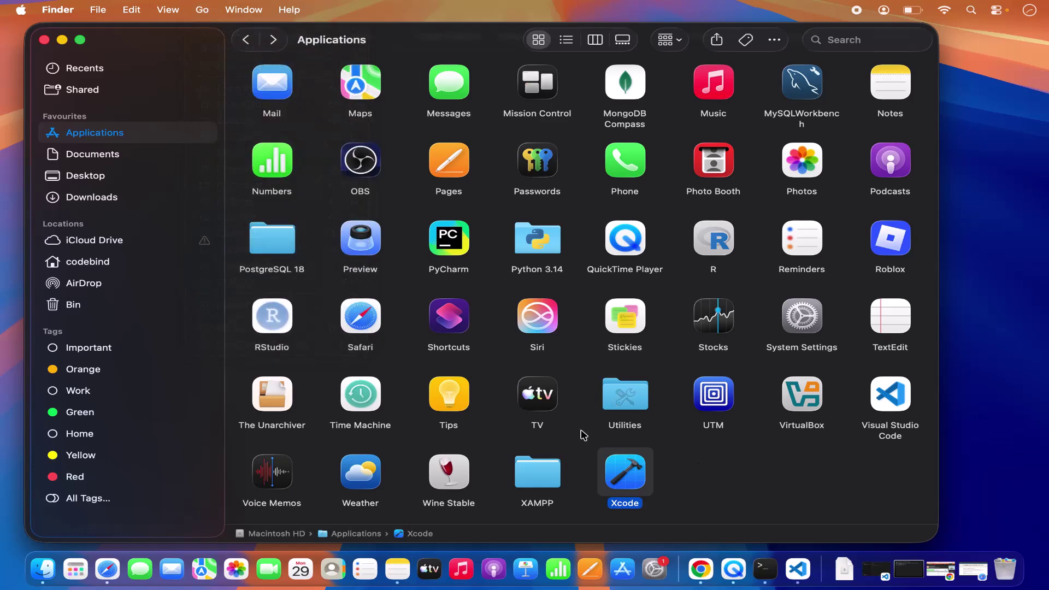
double_click(538, 475)
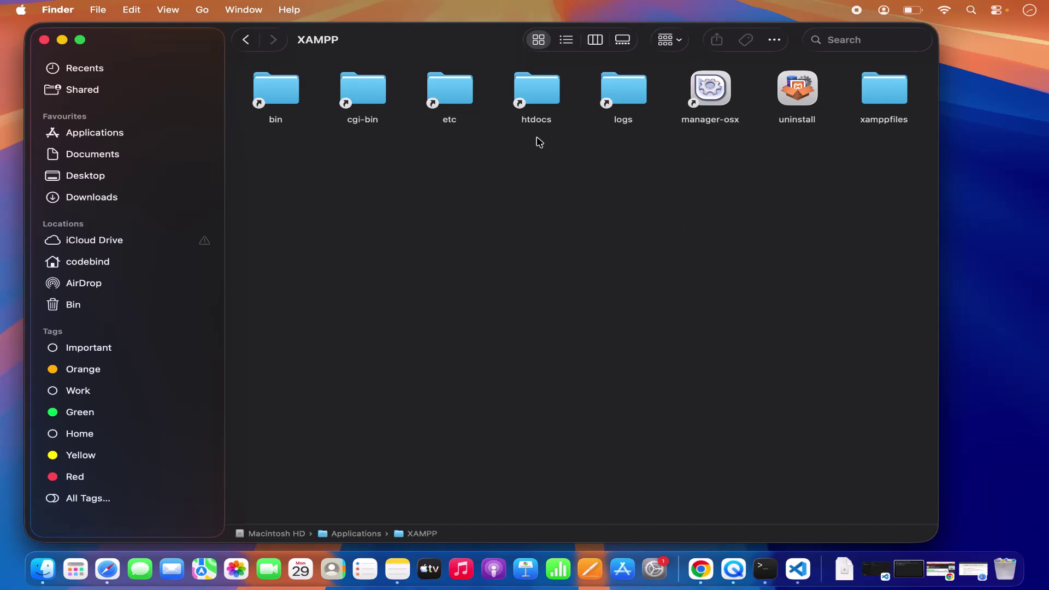
Launch manager-osx from the XAMPP folder, authorize it with the account password, and minimize the Finder window.
double_click(709, 89)
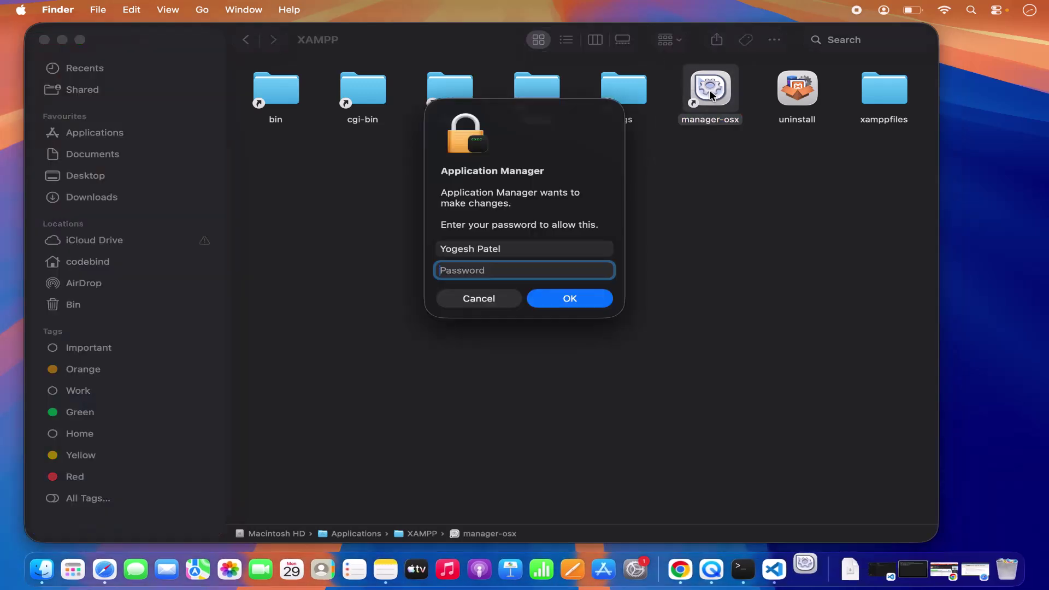
text(****)
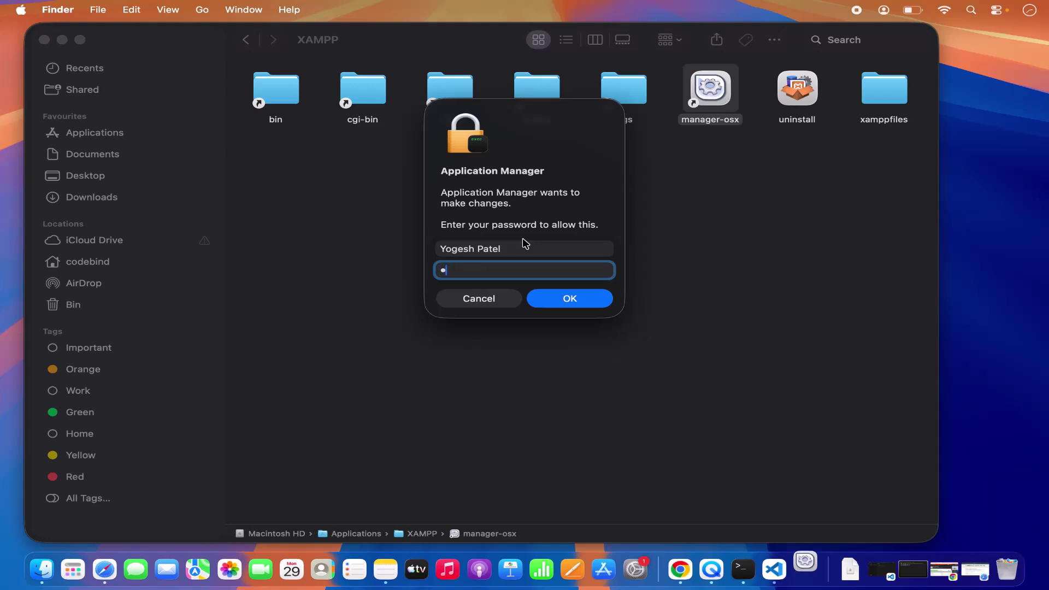
text(**)
key(Return)
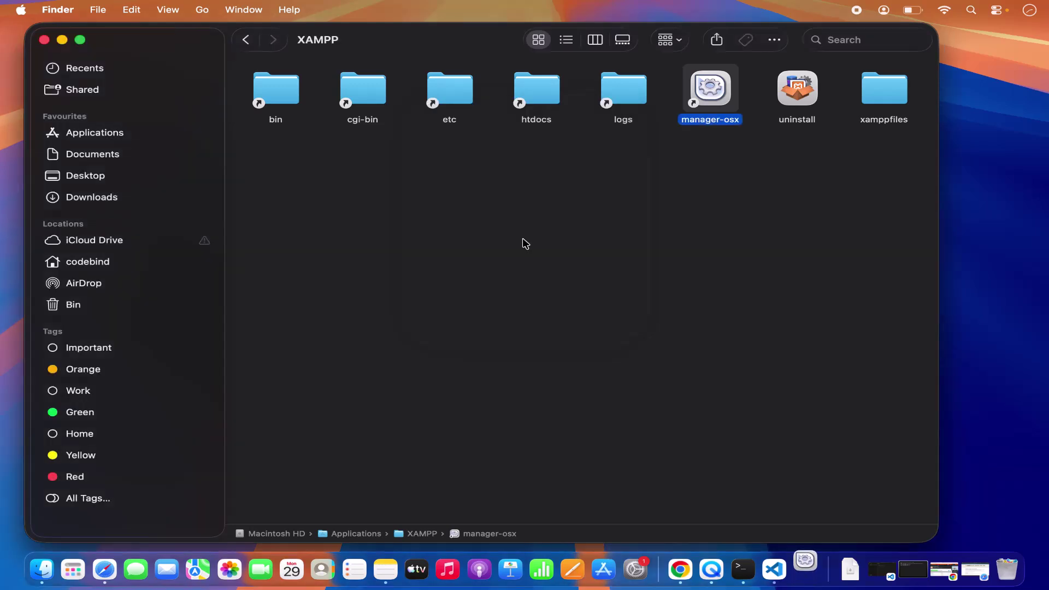
click(61, 39)
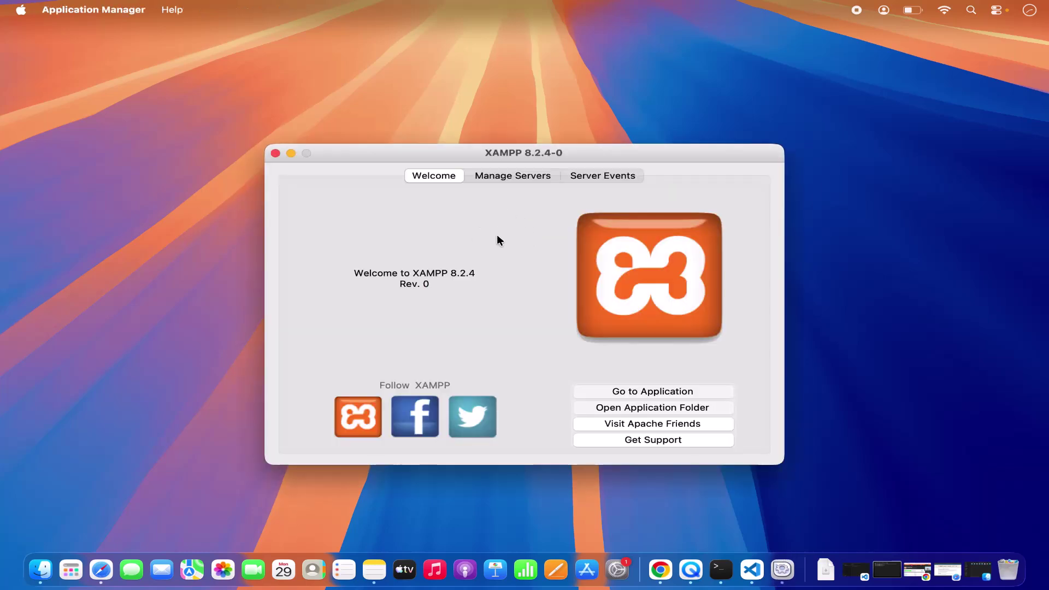
Start the MySQL Database server in the XAMPP manager and open the localhost welcome page from it.
click(505, 177)
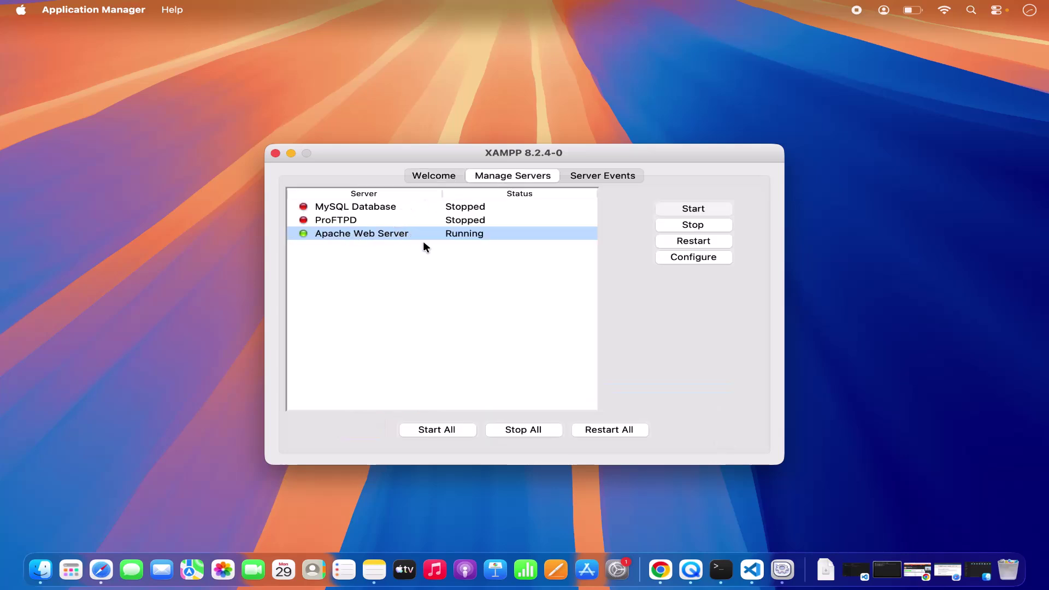
click(394, 210)
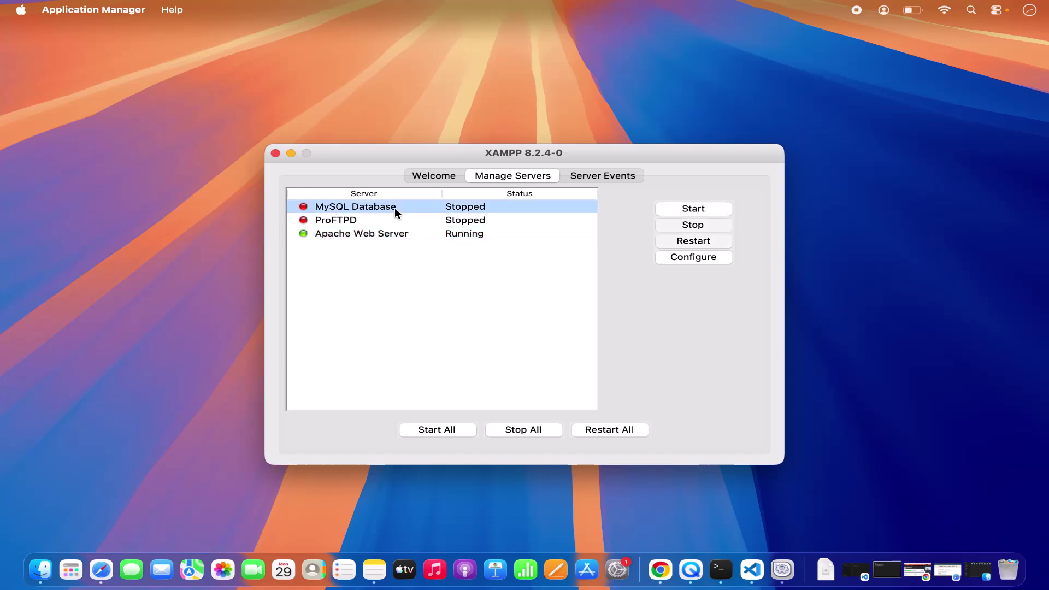
click(663, 210)
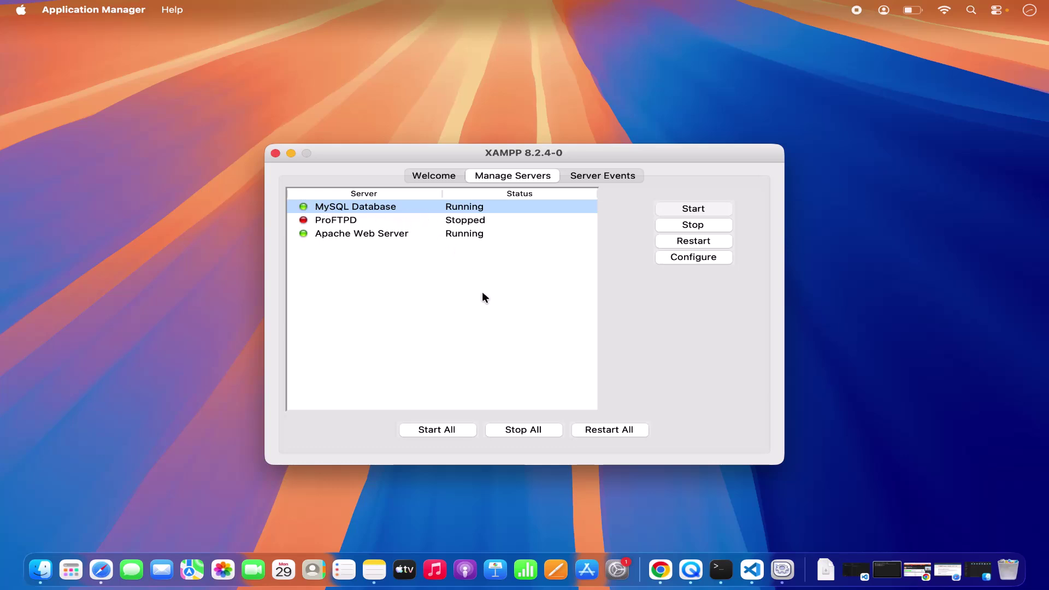
click(436, 175)
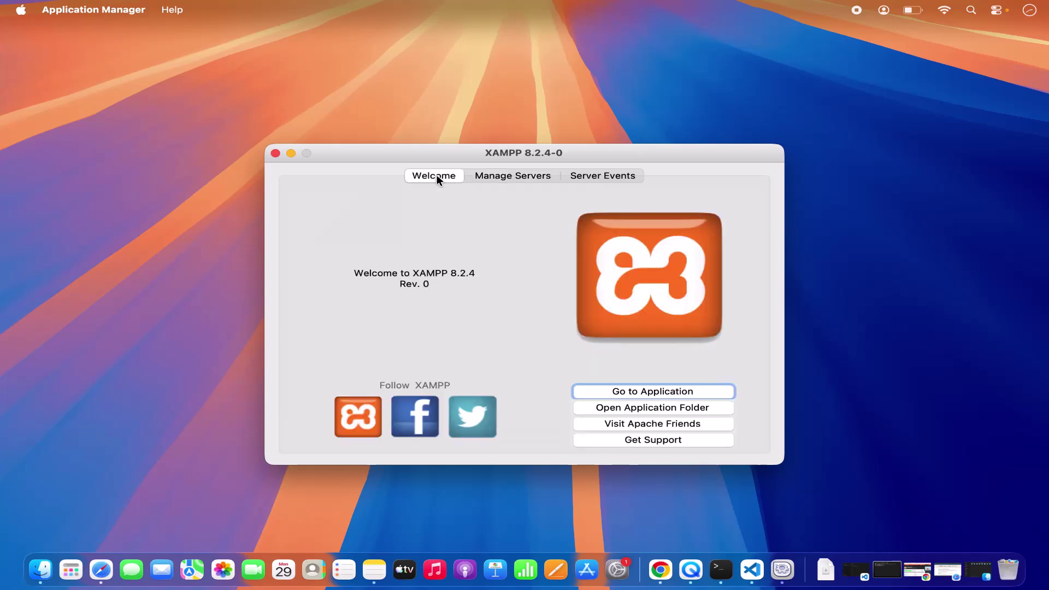
click(617, 393)
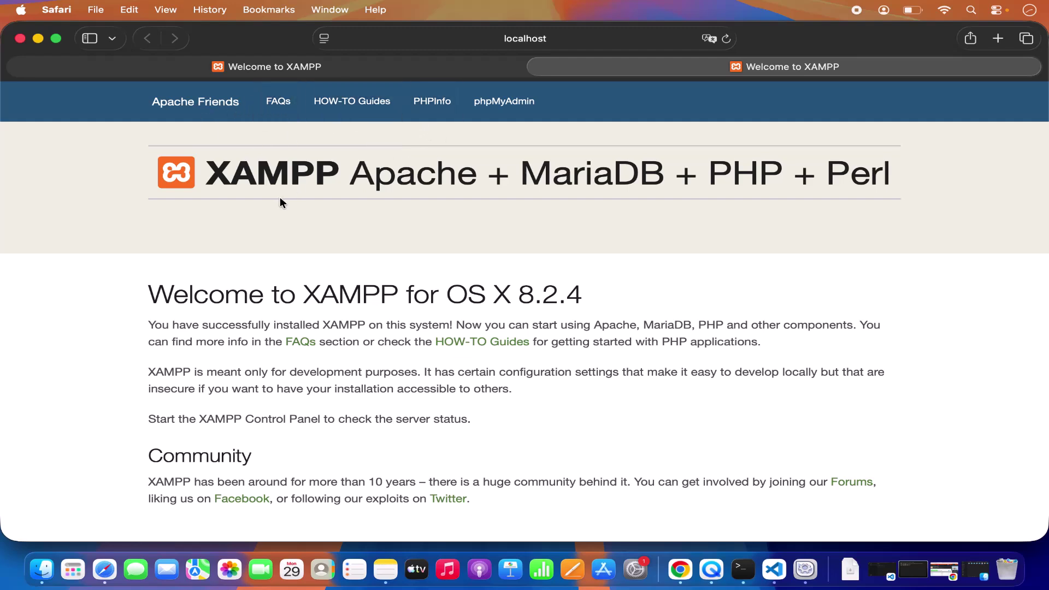
View the contents of XAMPP's htdocs folder in Finder and return to the localhost welcome page in Safari.
click(40, 569)
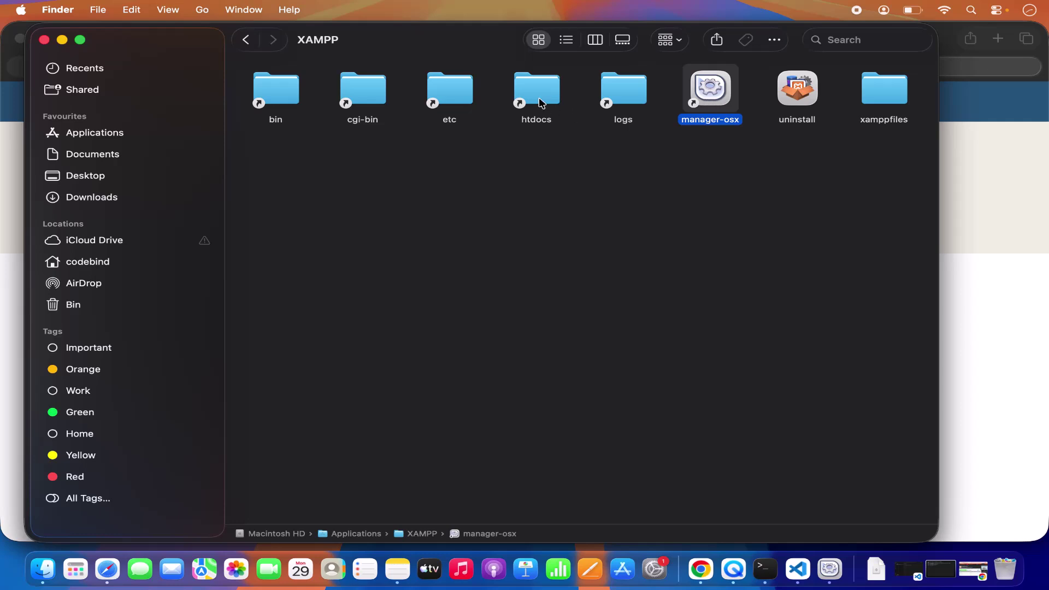
double_click(535, 117)
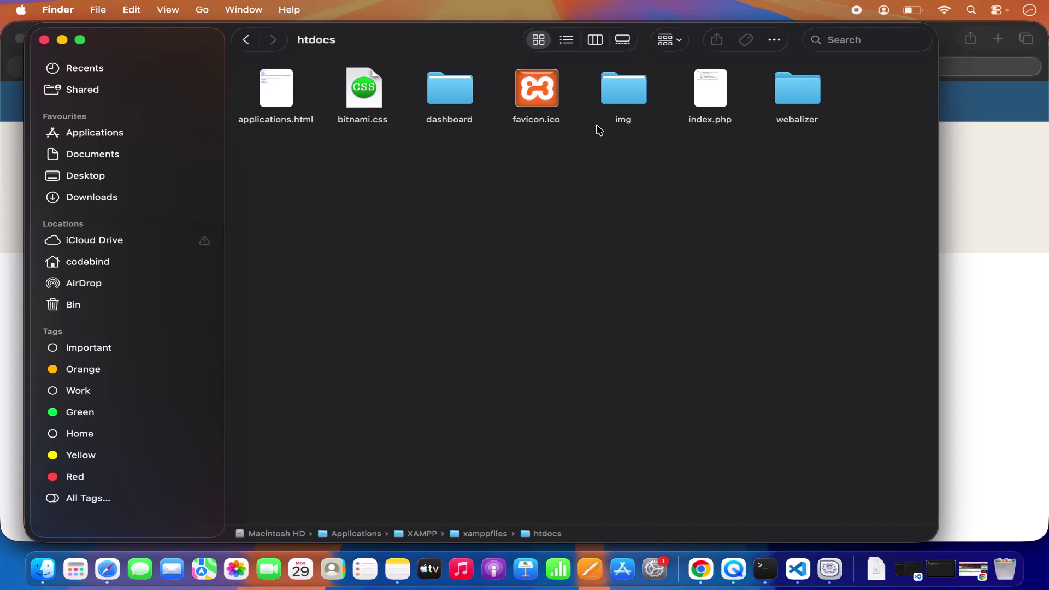
click(957, 203)
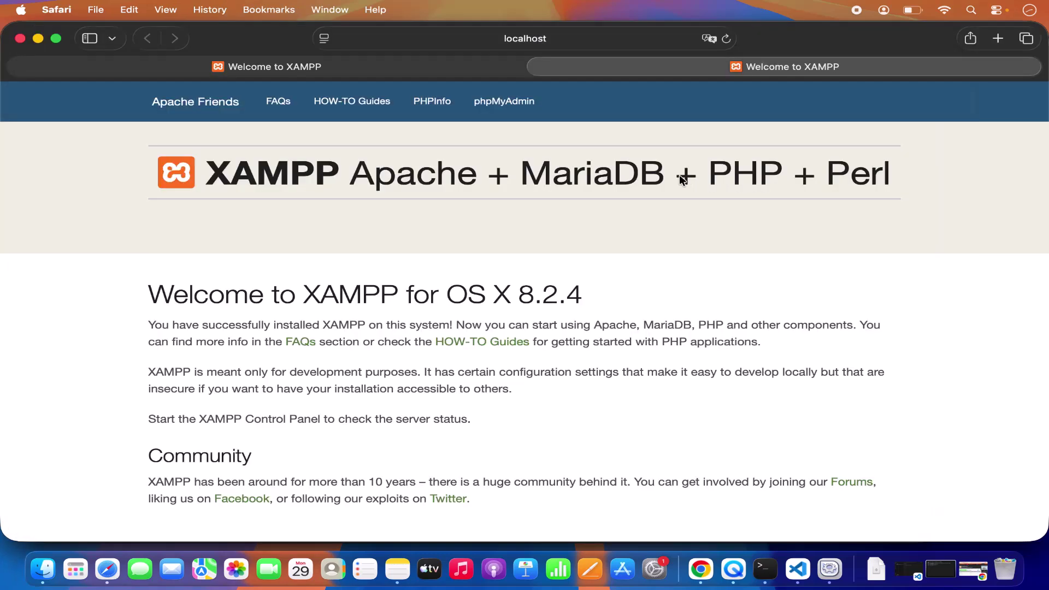
Open phpMyAdmin and create a new database named DbDemo with the utf8mb4_general_ci collation.
click(500, 107)
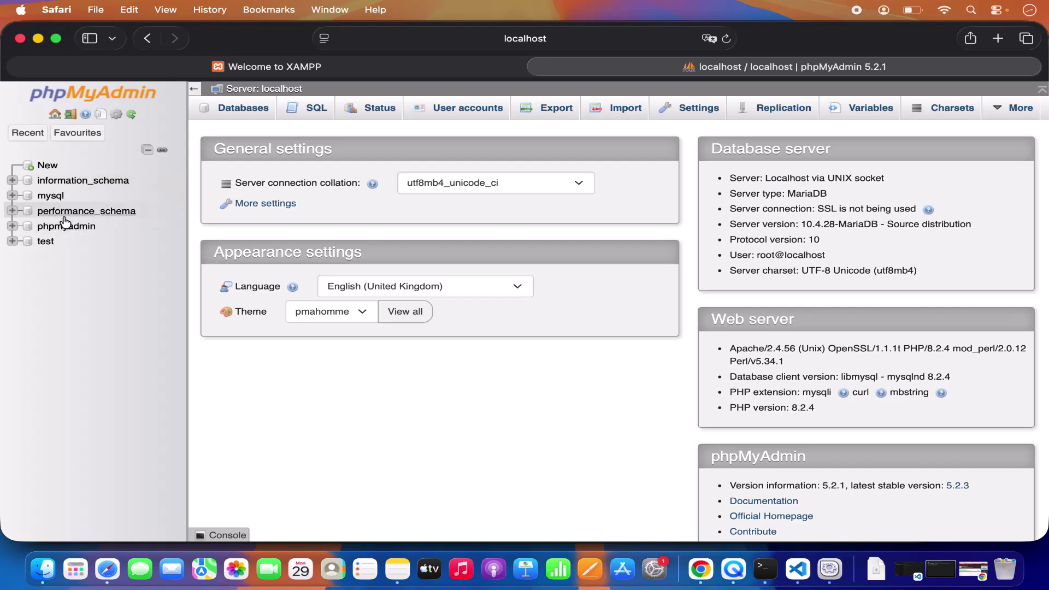
click(47, 165)
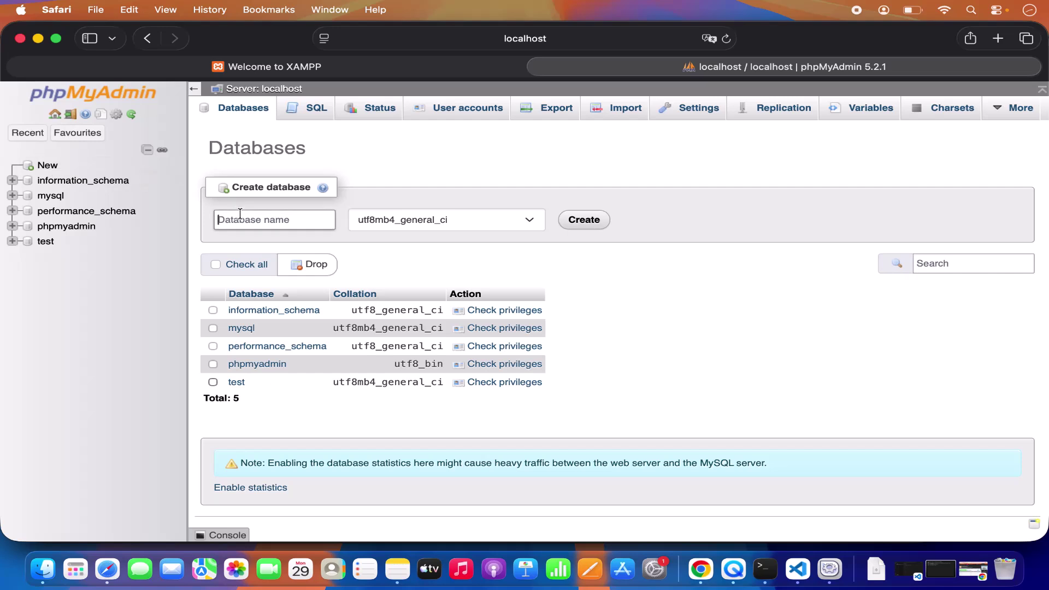
text(E)
key(BackSpace)
text(DbDemo)
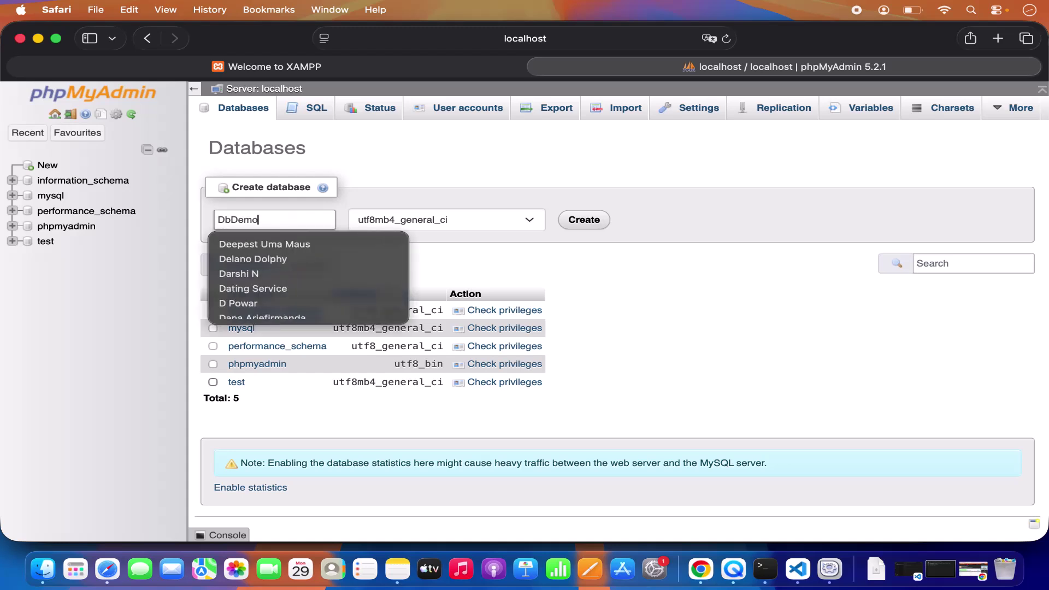
click(599, 222)
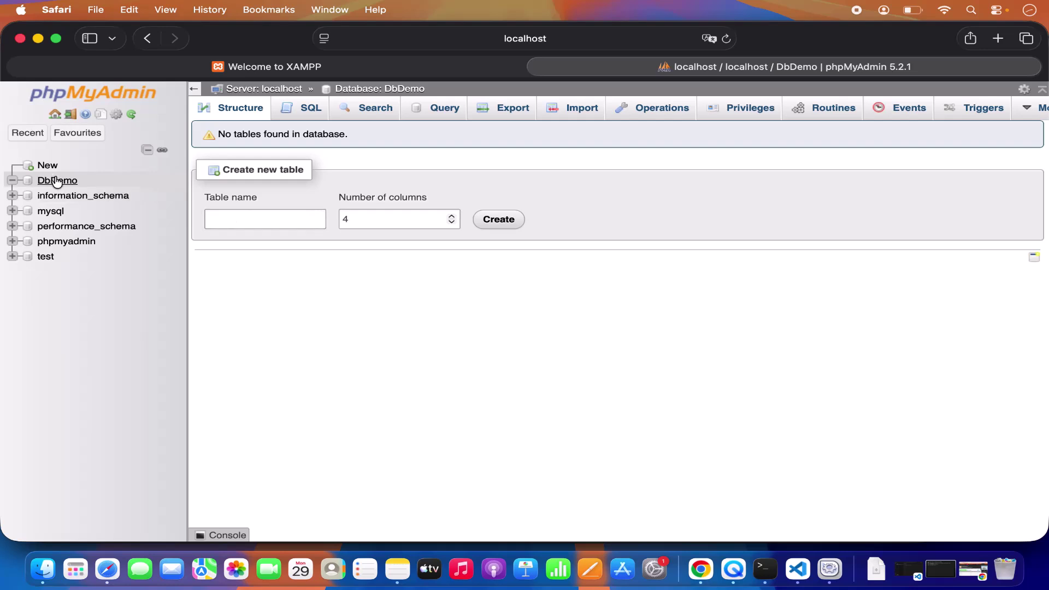
Return to the phpMyAdmin home page, and minimize the browser and the htdocs Finder window.
click(219, 217)
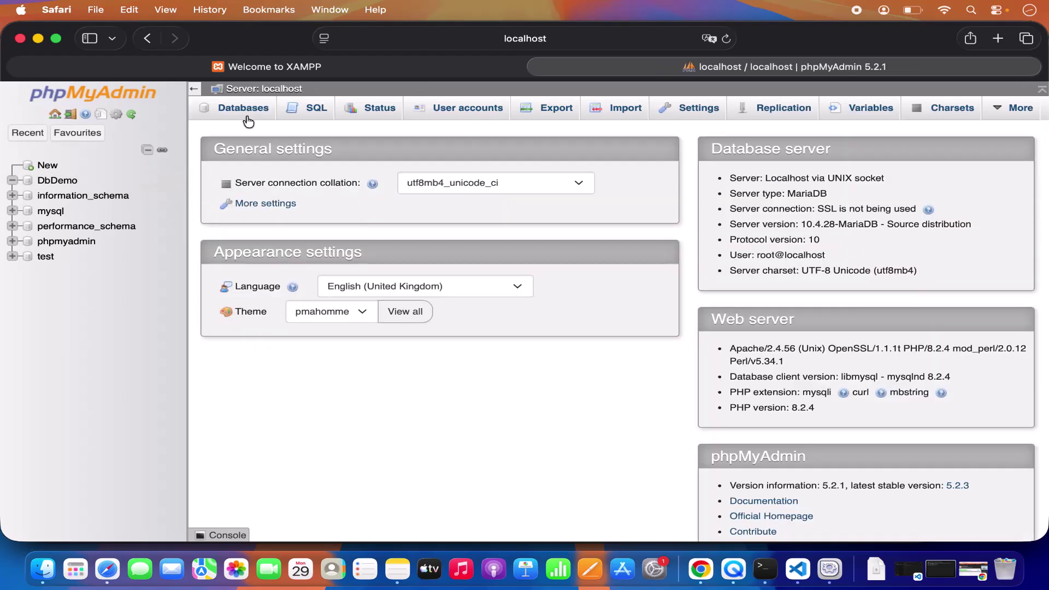
click(40, 39)
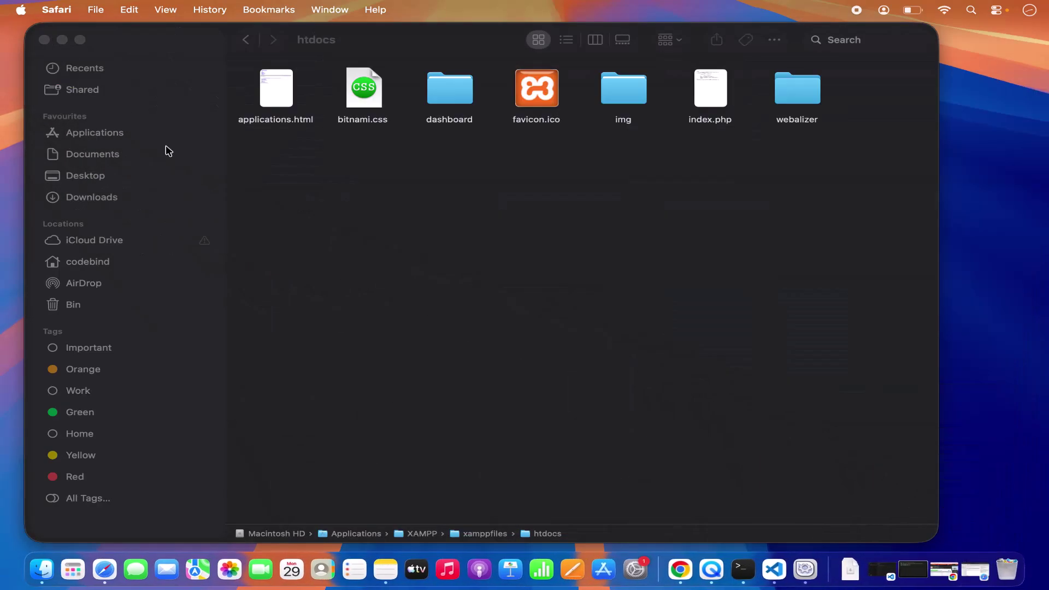
click(64, 40)
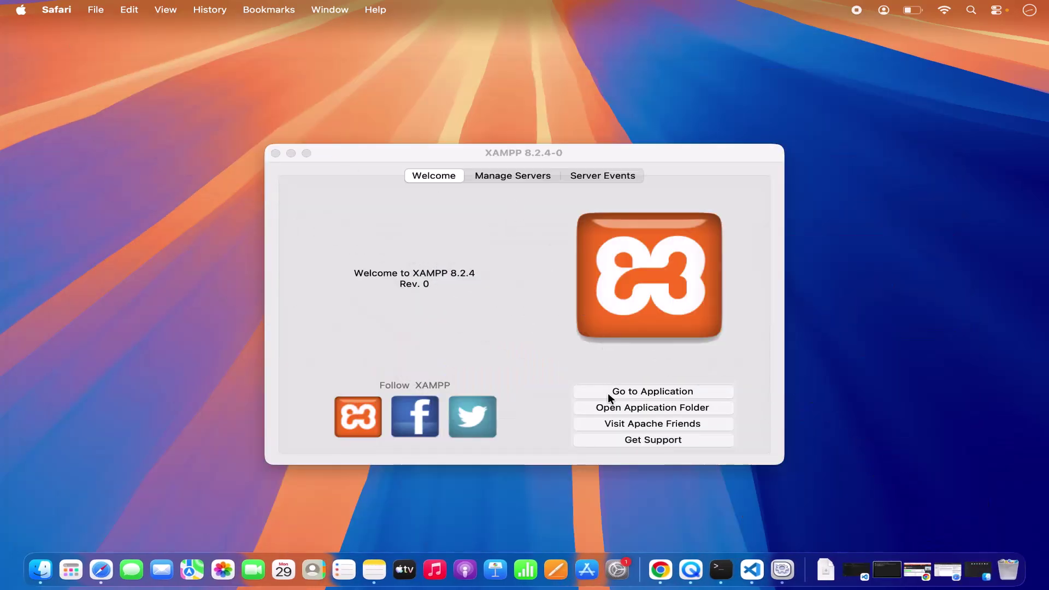
Open the application folder from the XAMPP manager and browse to the XAMPP folder inside Applications.
click(643, 408)
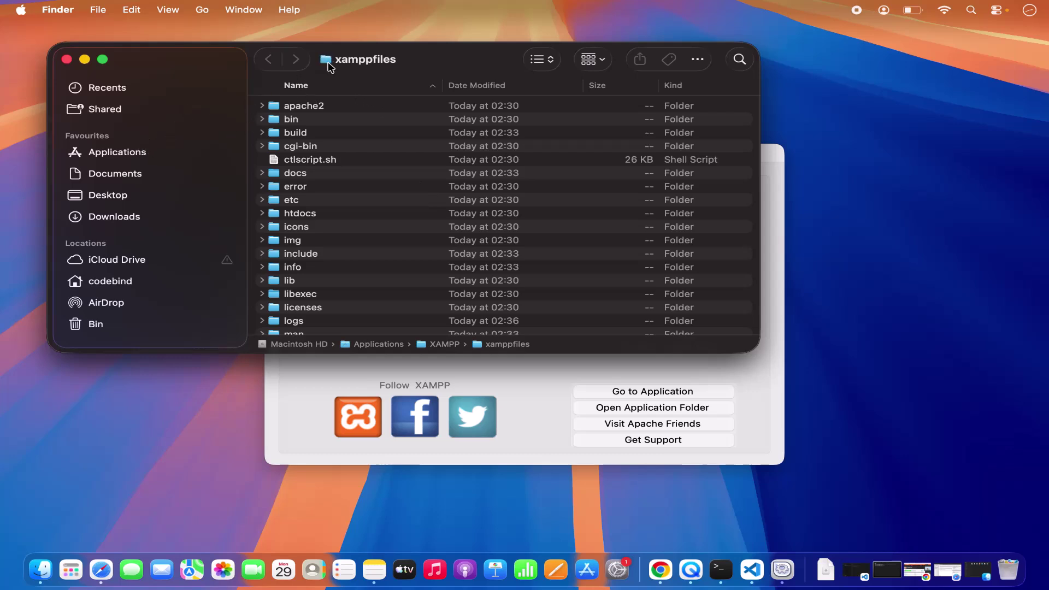
click(129, 154)
scroll(424, 251, down, 10)
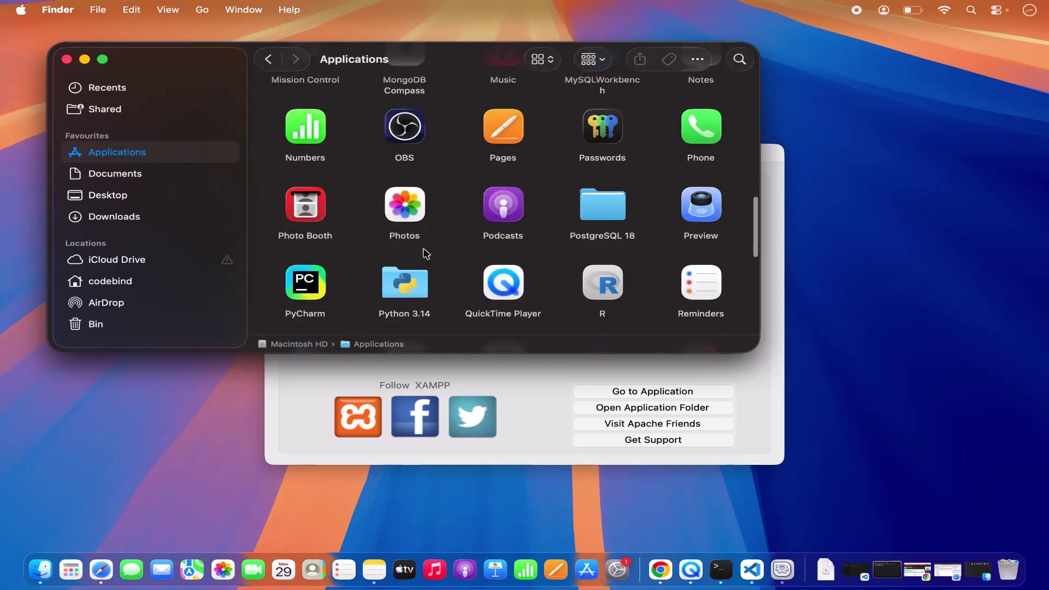
scroll(440, 224, down, 5)
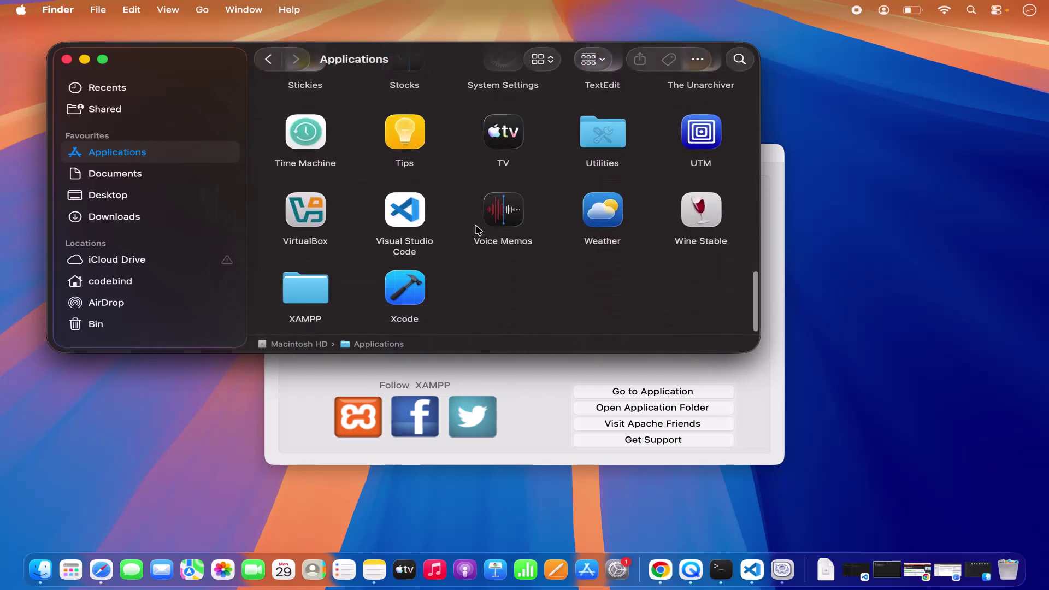
double_click(306, 298)
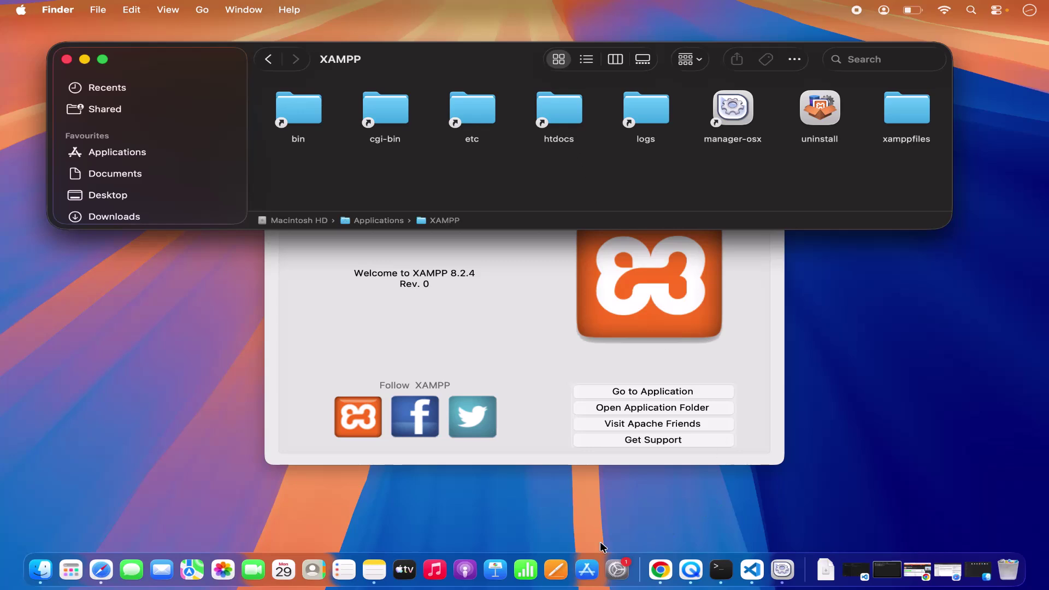
Switch to Safari, go back from phpMyAdmin to the XAMPP welcome page, and minimize the browser window.
click(101, 569)
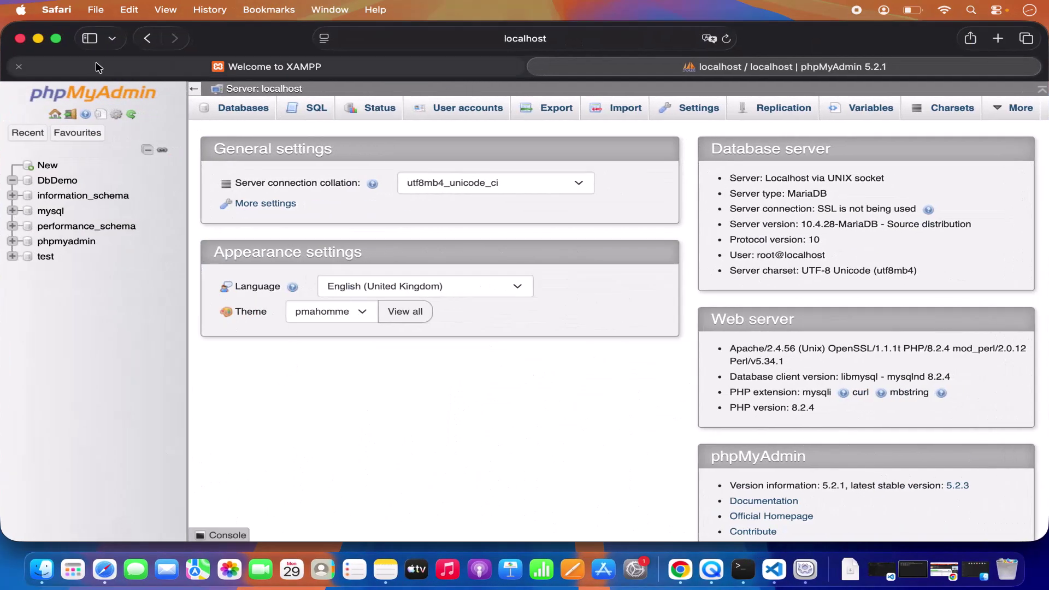
click(151, 38)
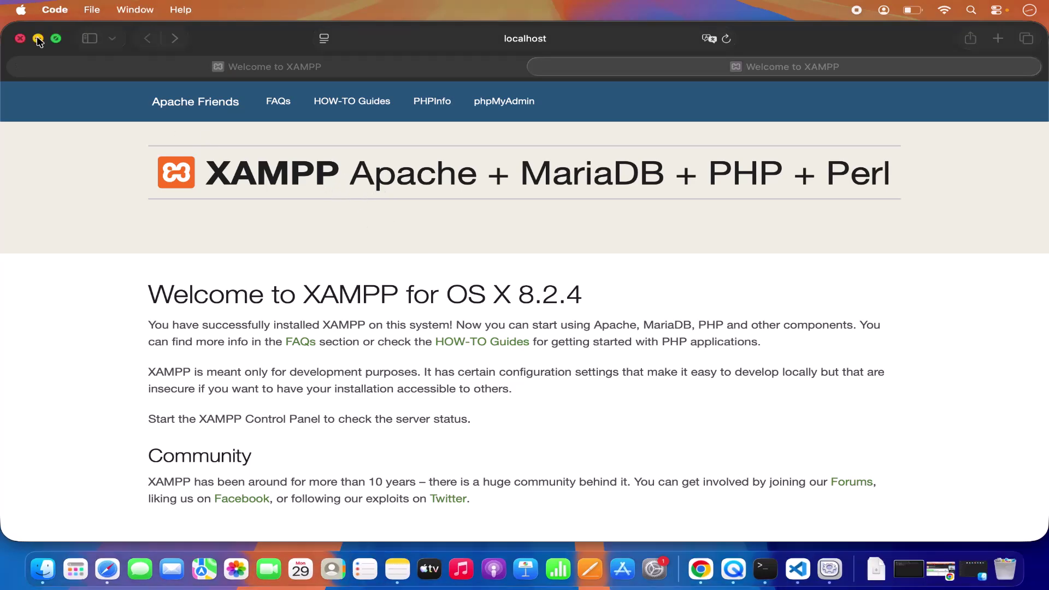
click(38, 39)
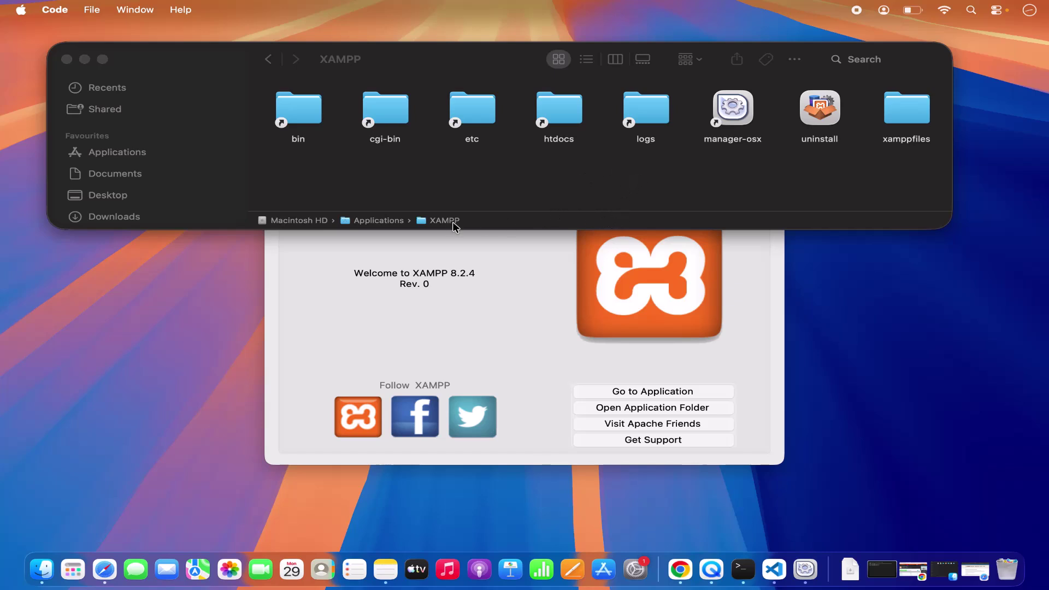
Open the htdocs folder inside the XAMPP folder.
double_click(557, 121)
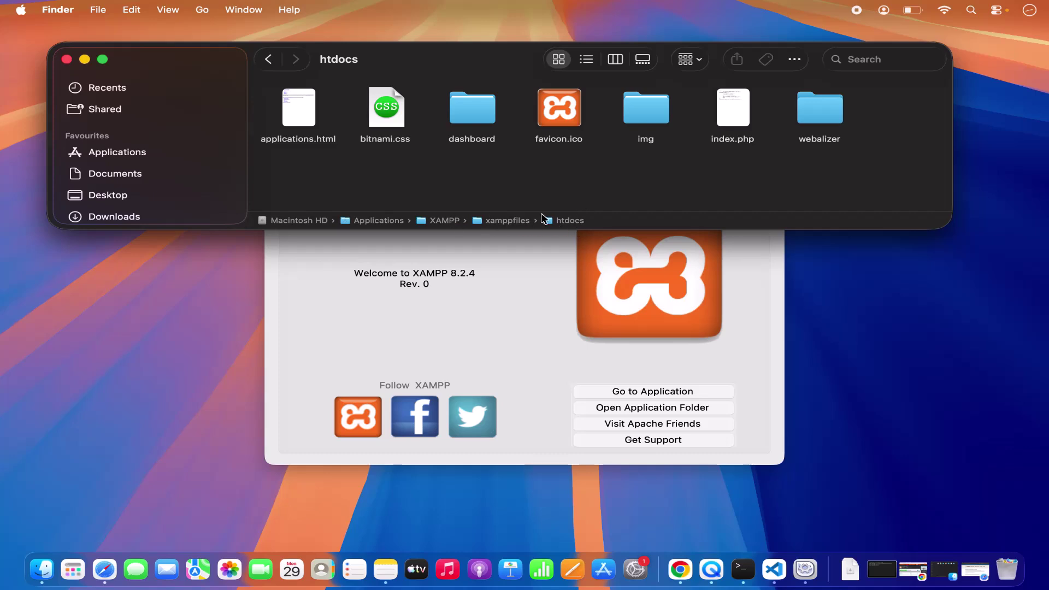
Hide the path bar of the htdocs Finder window and show it again.
click(169, 11)
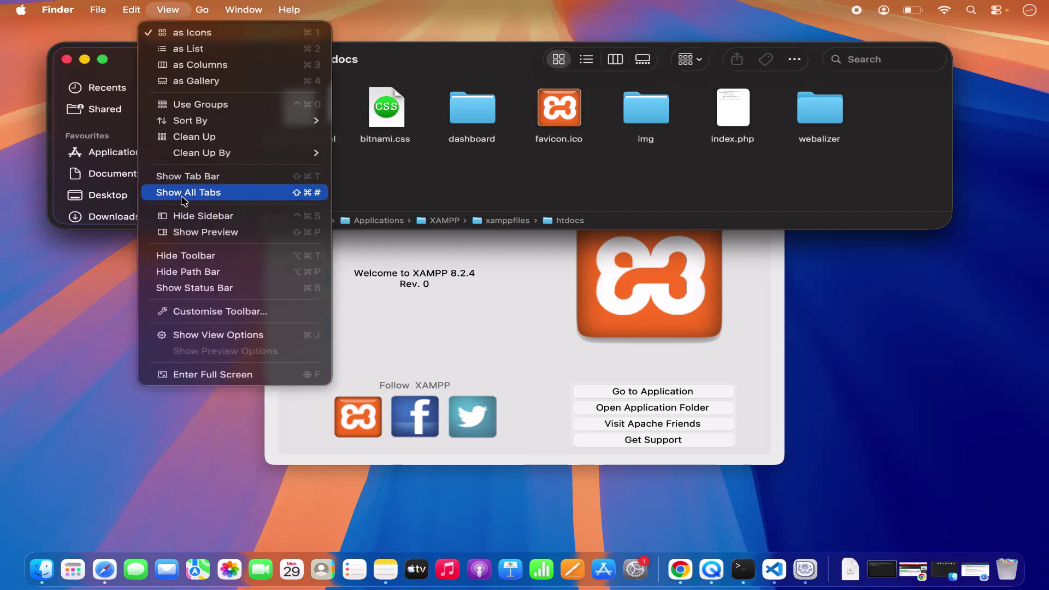
click(194, 274)
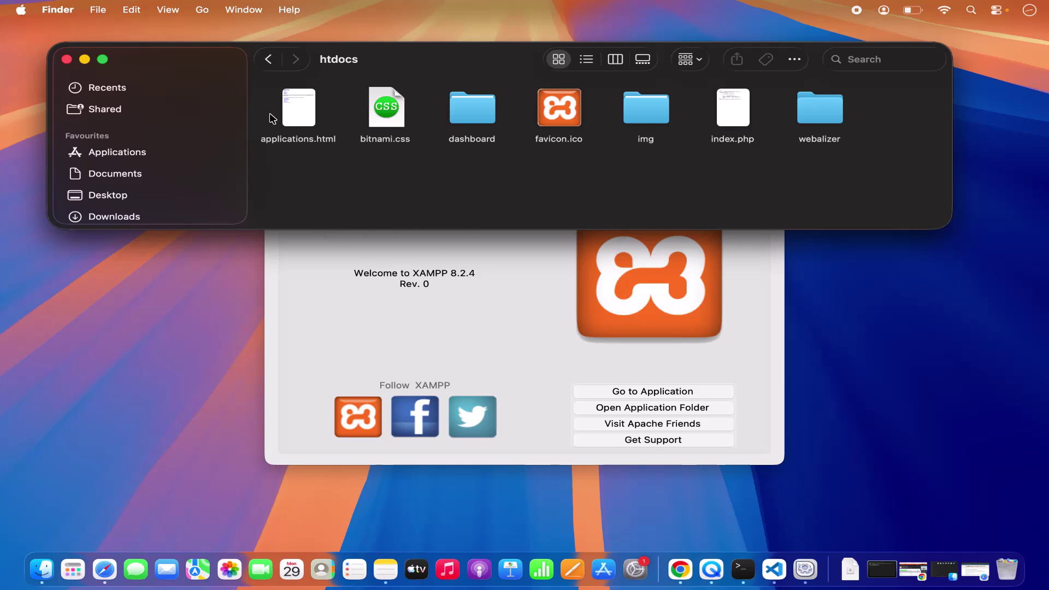
click(167, 10)
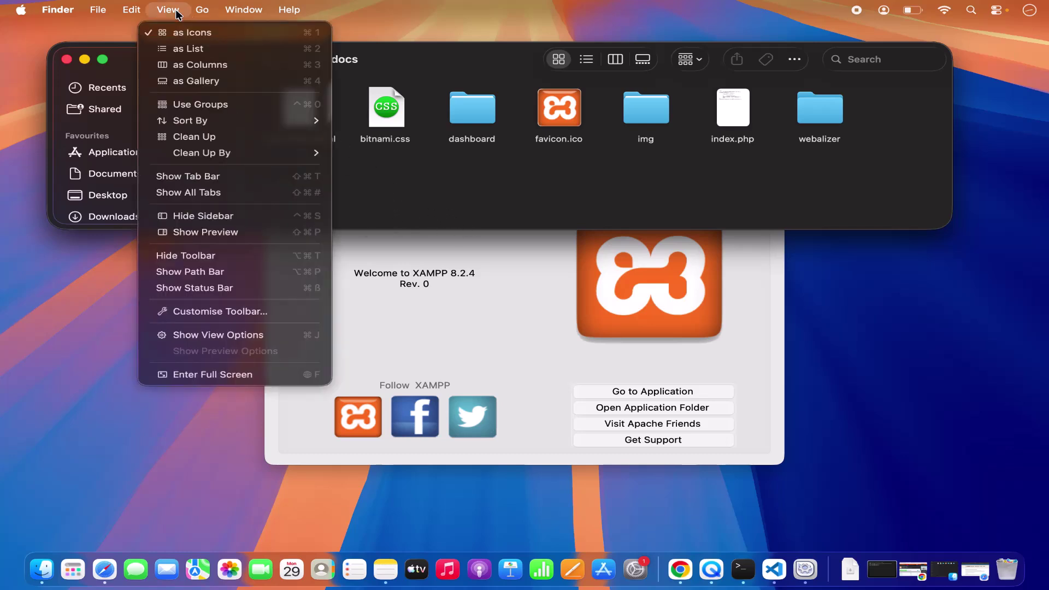
click(180, 272)
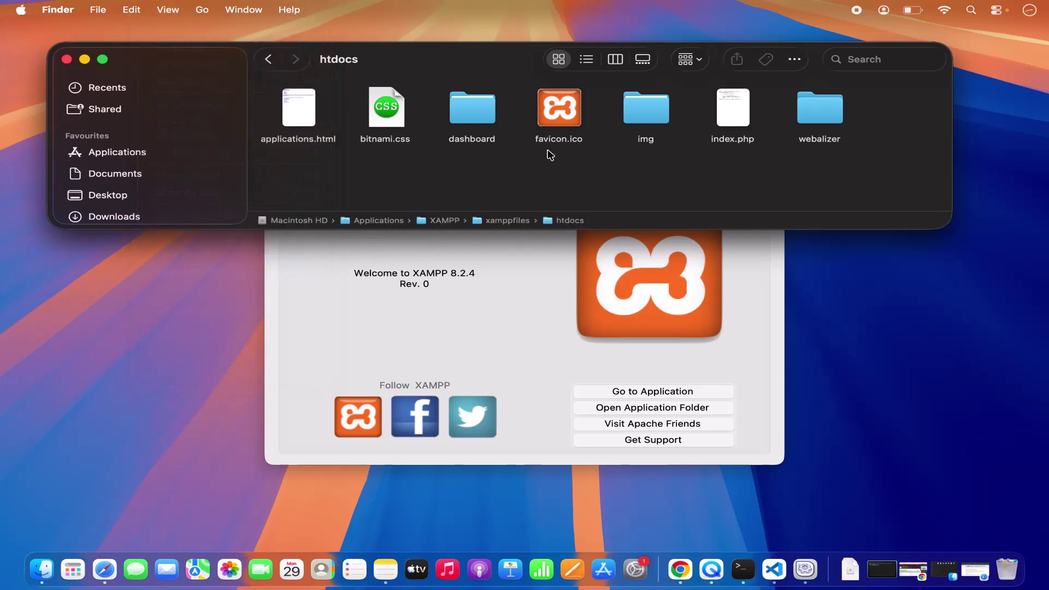
Copy the htdocs folder's pathname from the path bar and minimize the Finder window.
right_click(559, 221)
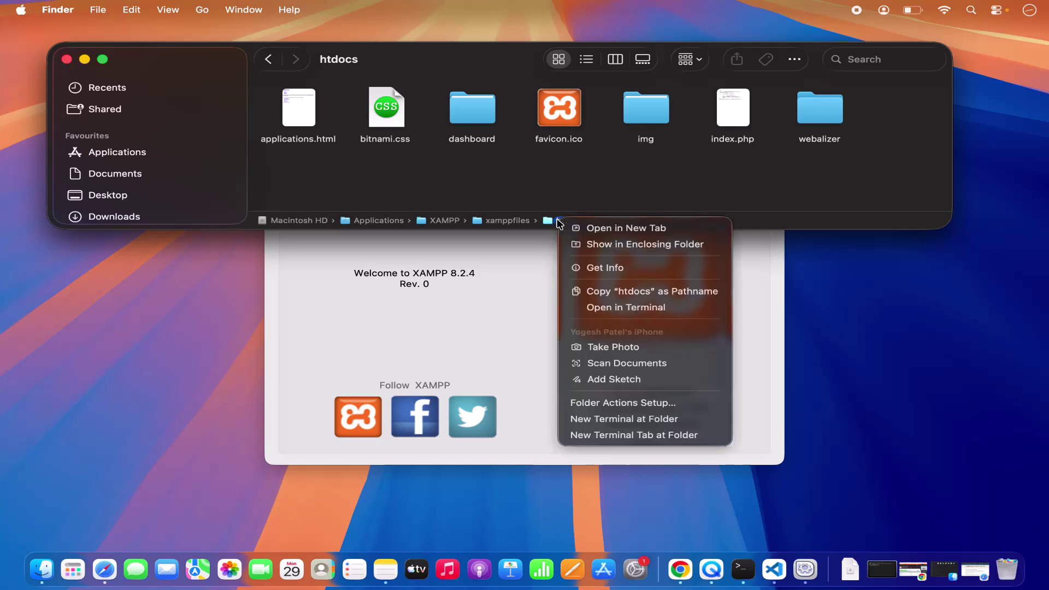
click(593, 286)
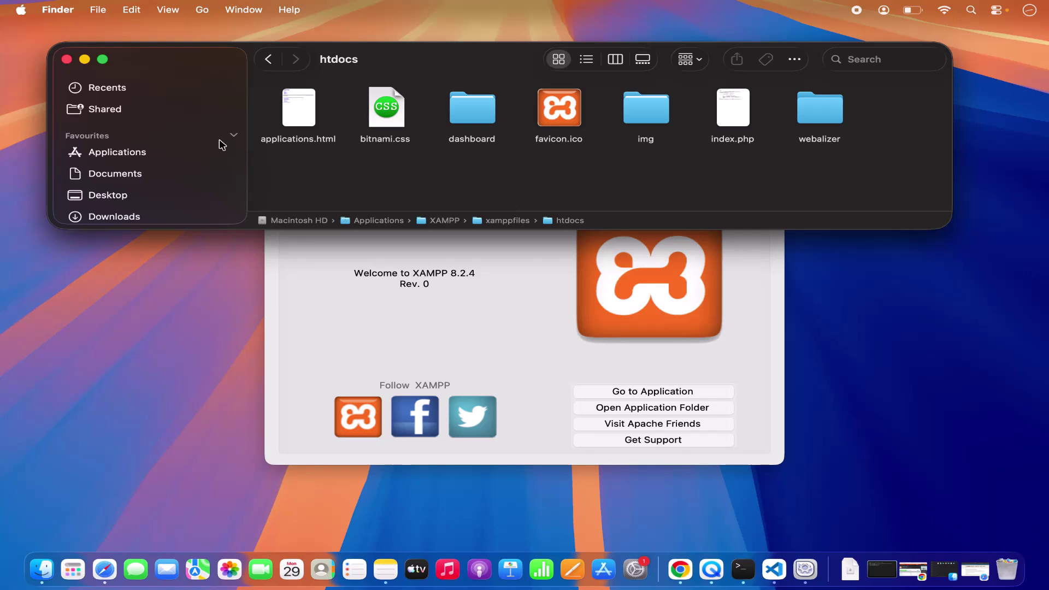
click(84, 59)
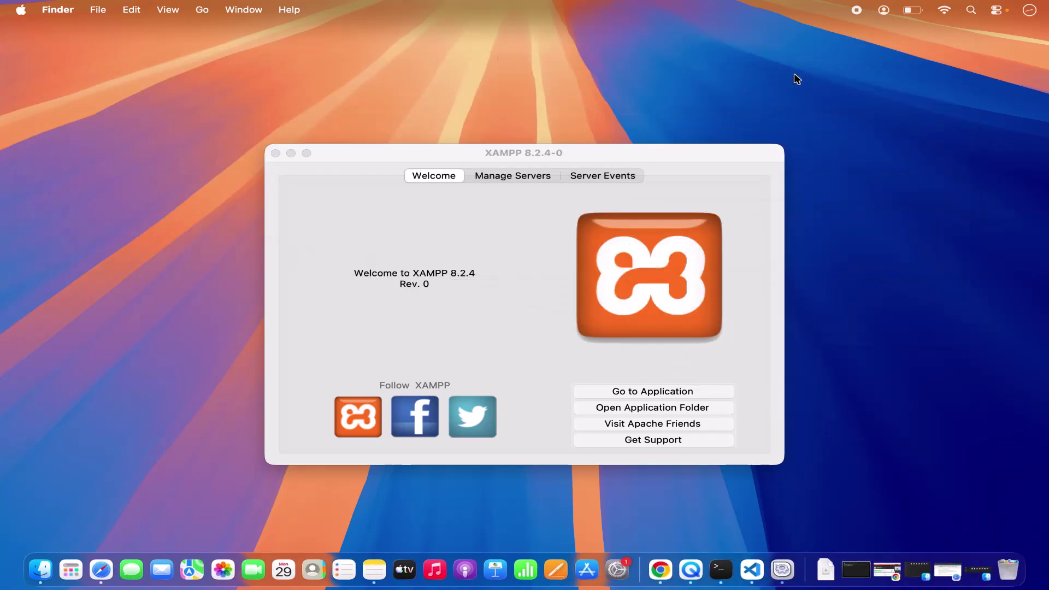
Launch Terminal through Spotlight and change the directory to /Applications/XAMPP/xamppfiles/htdocs.
click(972, 12)
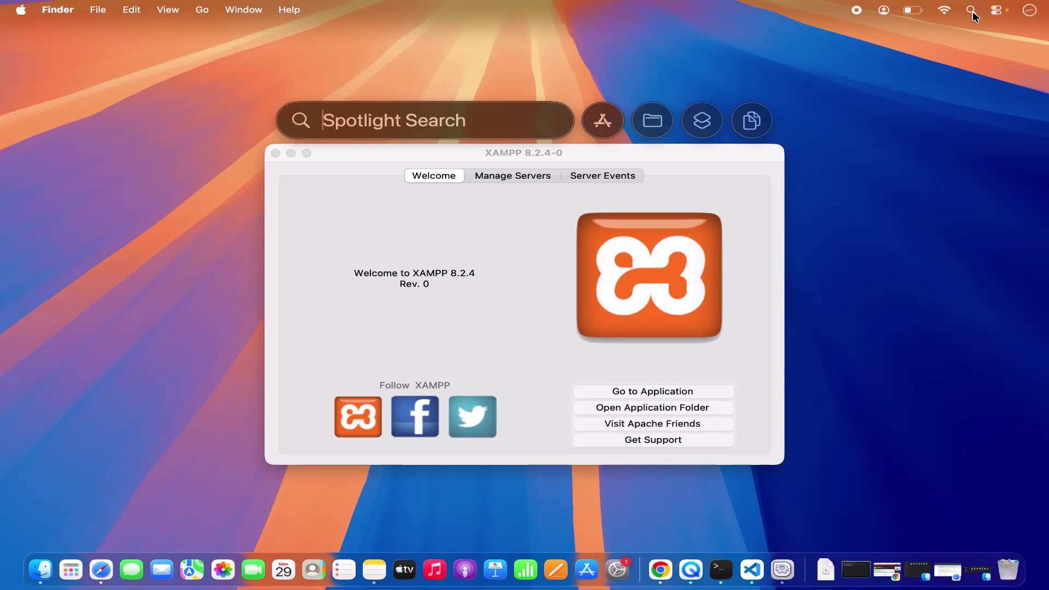
text(terminal)
key(Return)
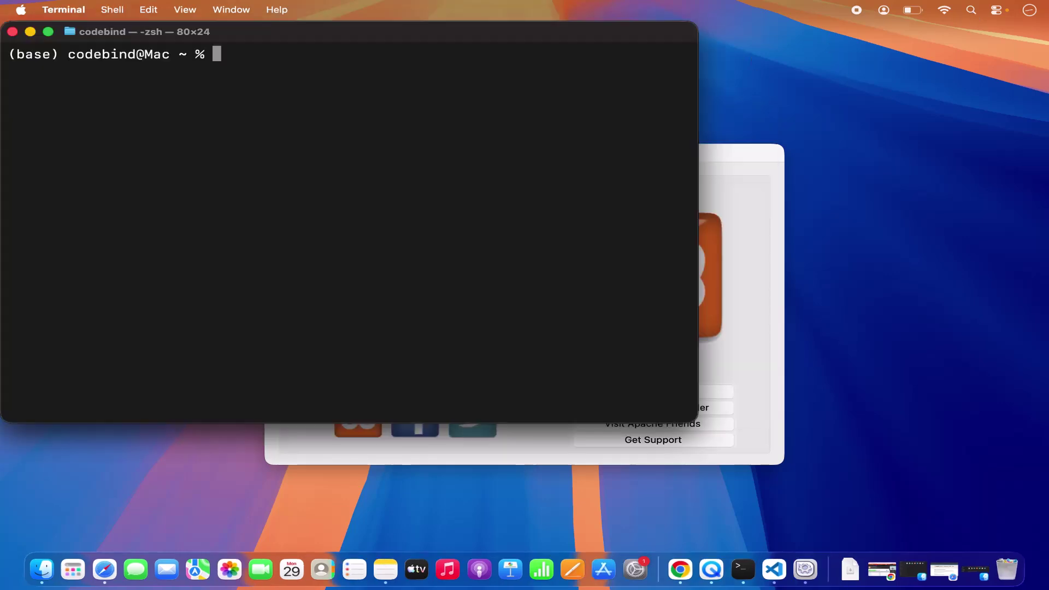
text(cd)
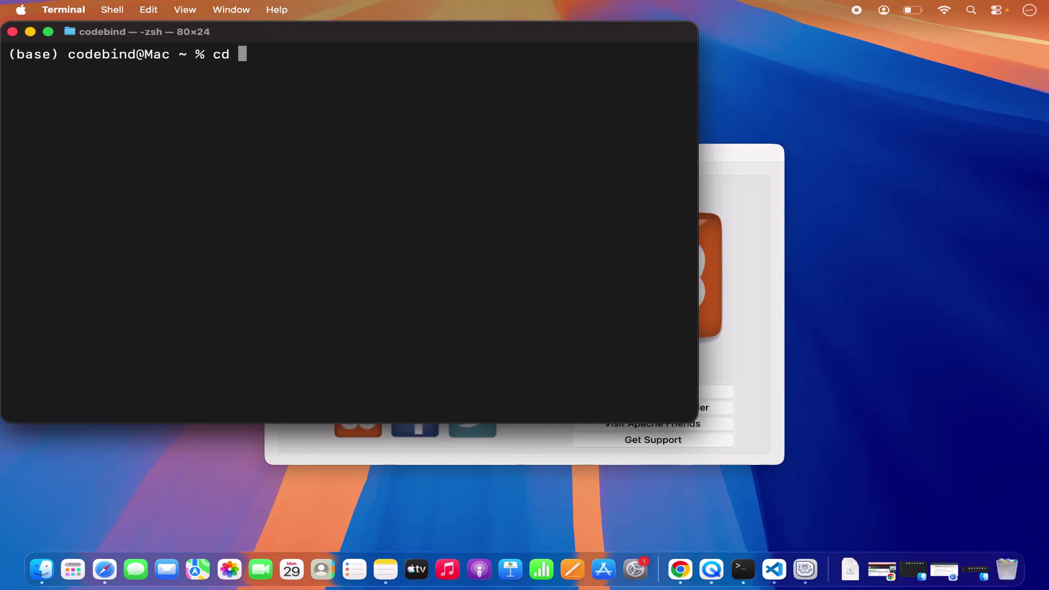
text(/Applications/XAMPP/xamppfiles/htdocs)
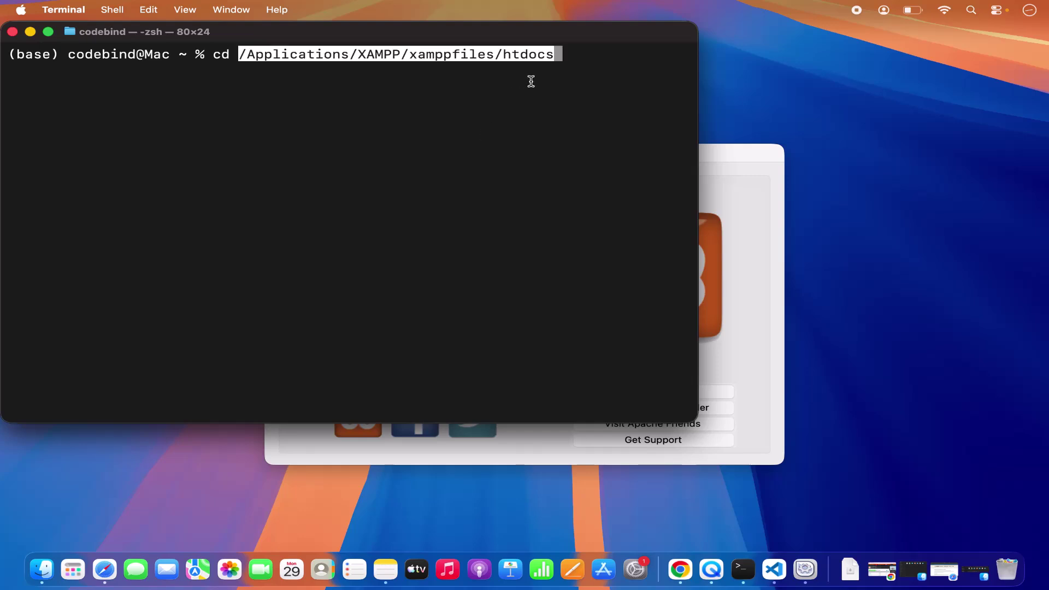
key(Return)
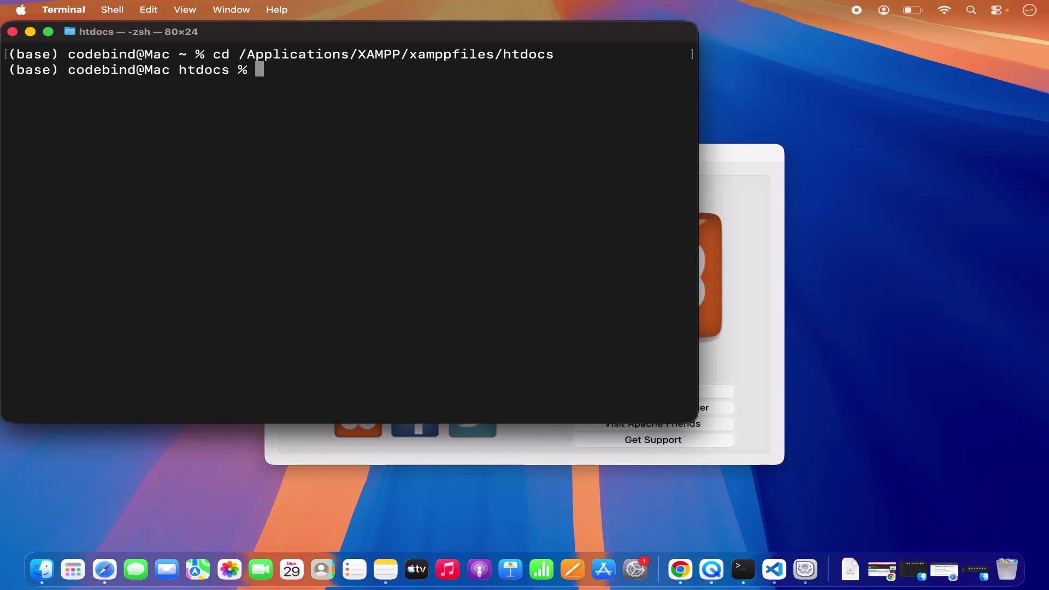
Create a folder named demo in htdocs with mkdir and list the directory's contents to check it.
text(mkdir demo)
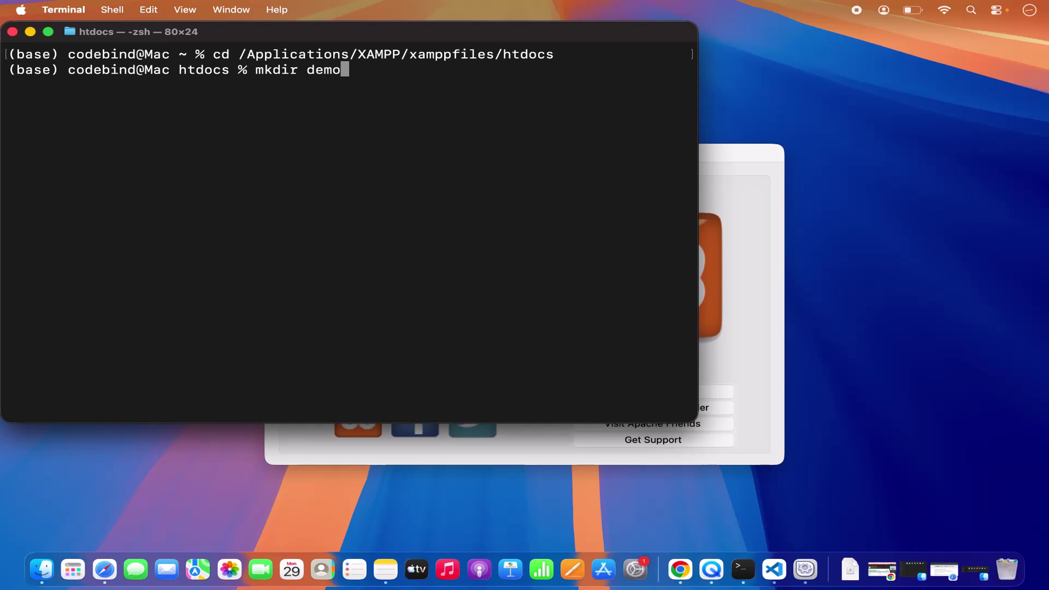
key(Return)
text(ls)
key(Return)
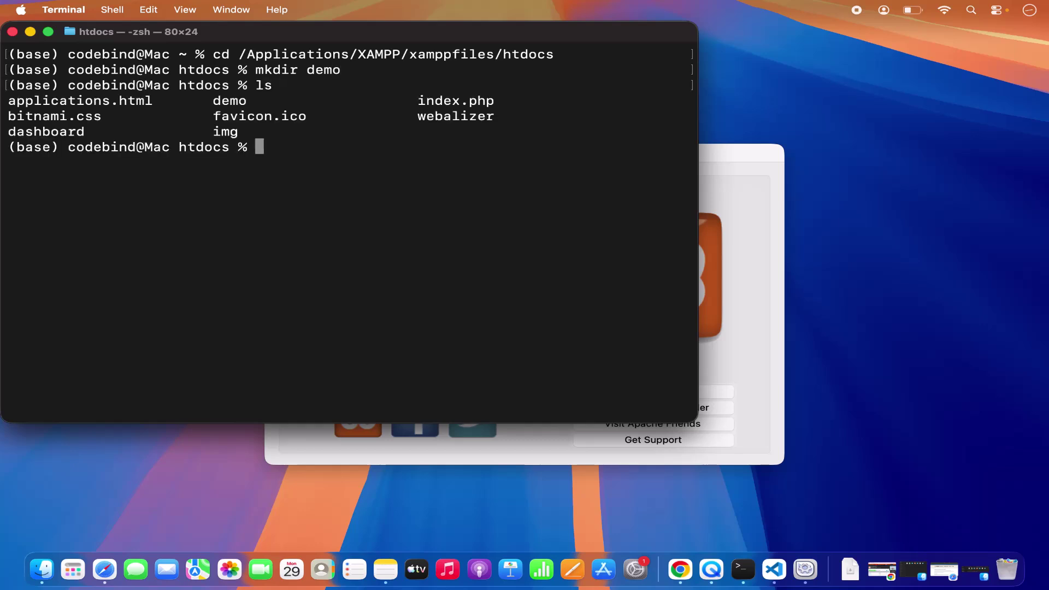
double_click(220, 100)
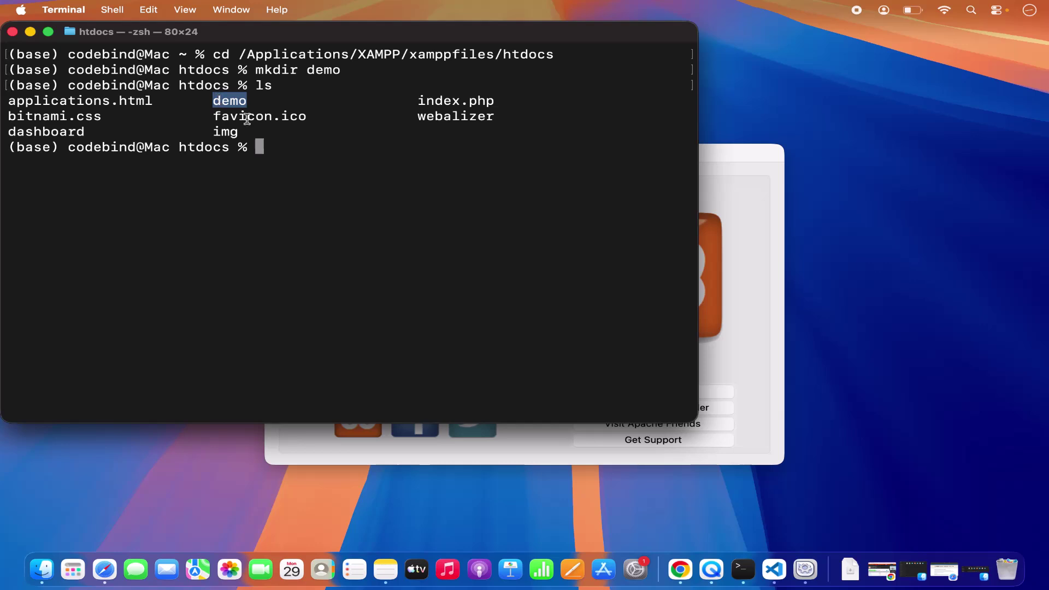
Change into the demo directory and open it in Visual Studio Code with "code .".
text(cd d)
key(Tab)
text(e)
key(Tab)
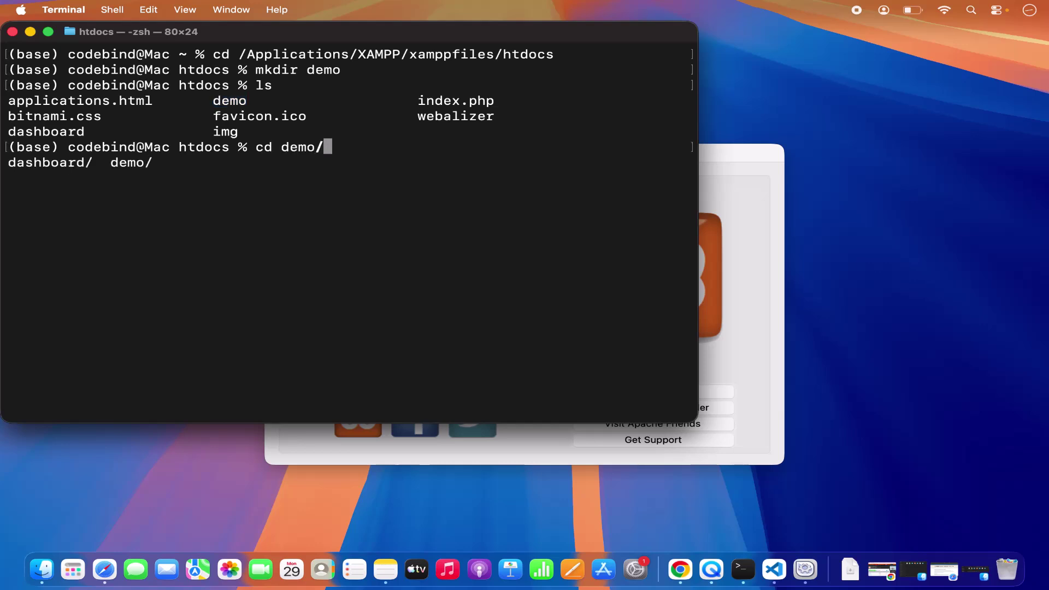
key(Return)
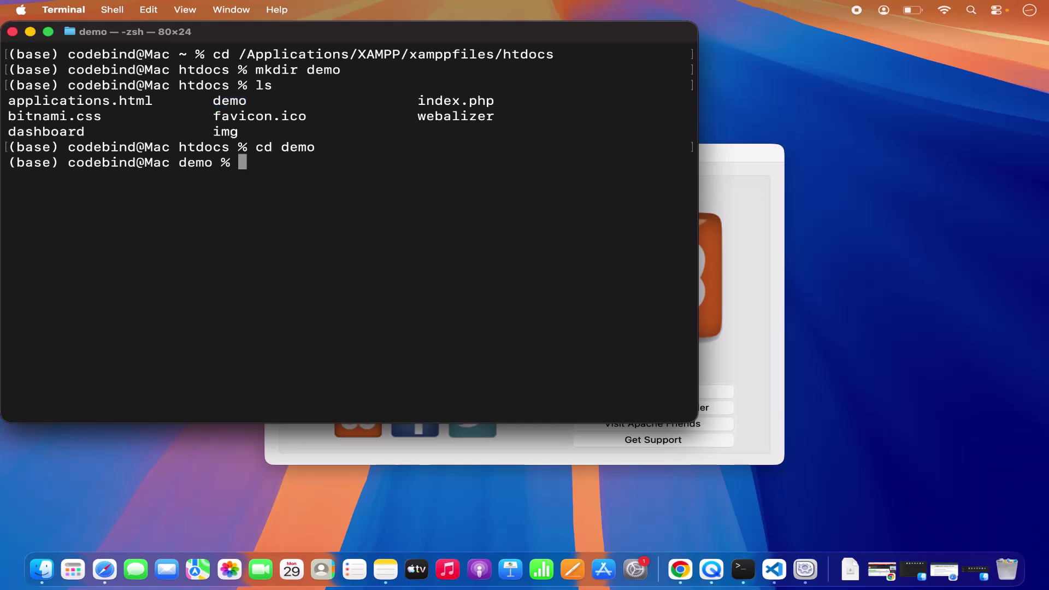
text(code )
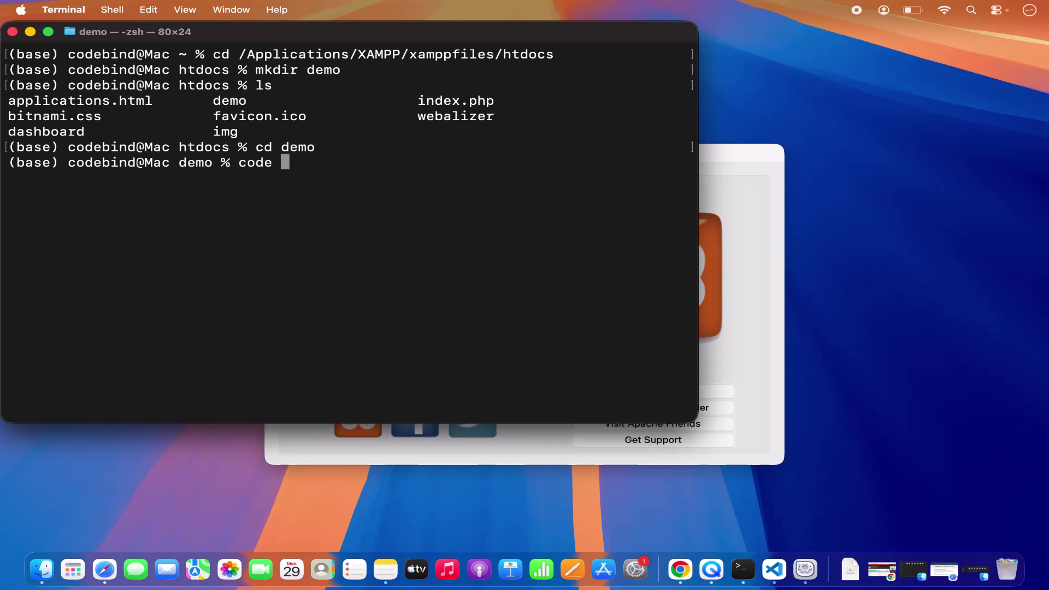
text(.)
key(Return)
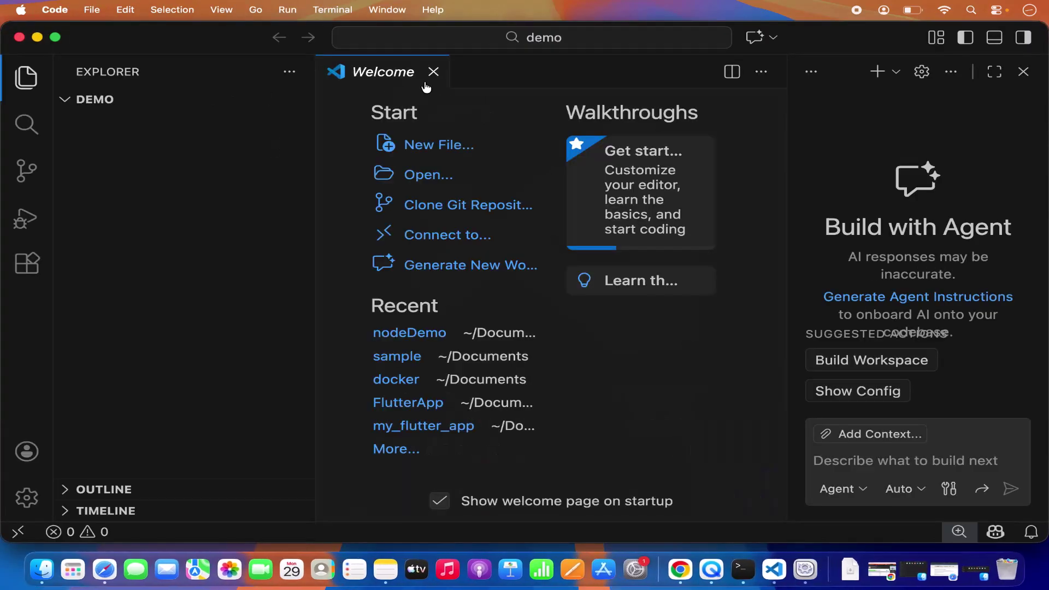
Close the Welcome page and hide the chat sidebar in Visual Studio Code.
click(434, 73)
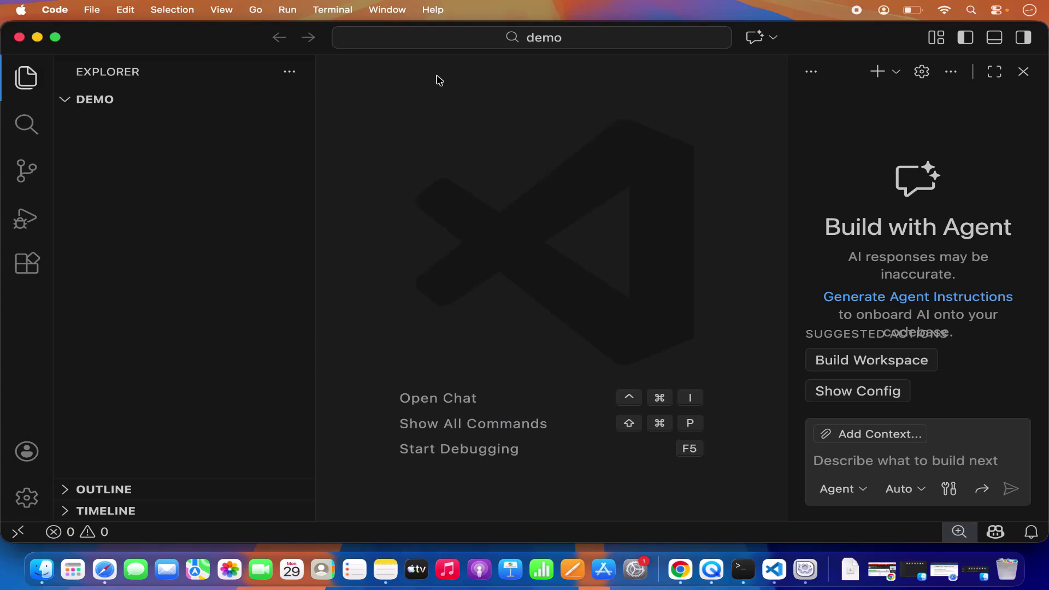
click(1023, 37)
Create test.php in the demo folder with a commented PHP script that echoes "Hello, World!", and save it.
mouse_move(219, 137)
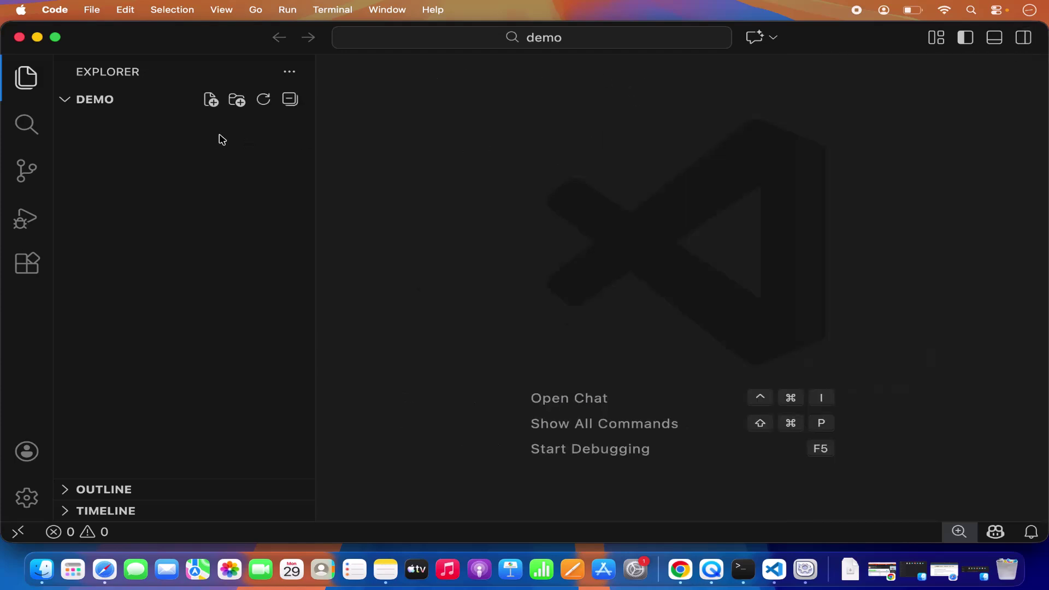
click(211, 100)
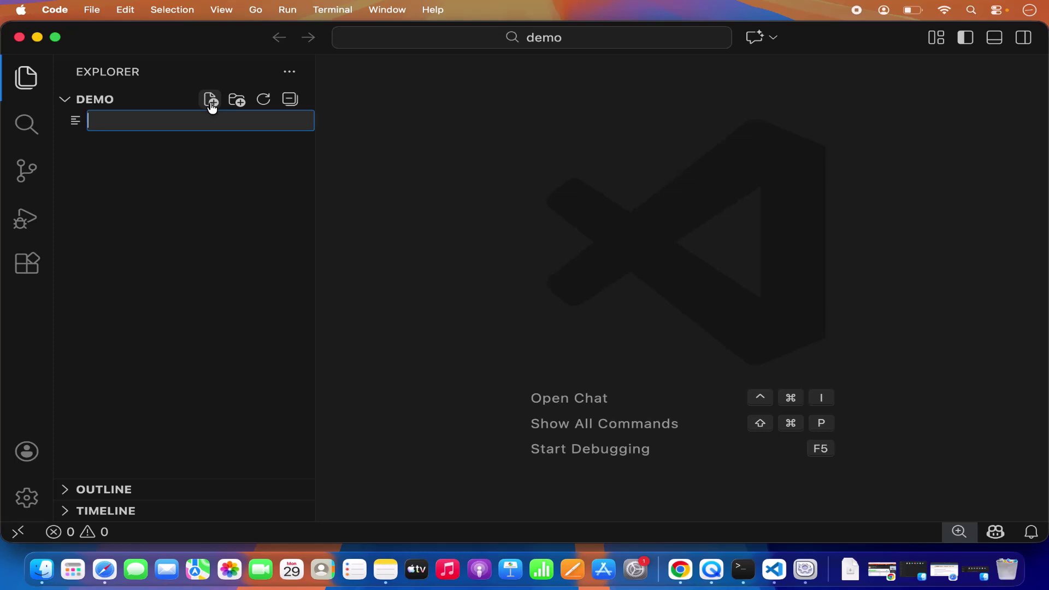
text(test.php)
key(Return)
text(<?php // A simple PHP Hello World echo "Hello, World!"; ?>)
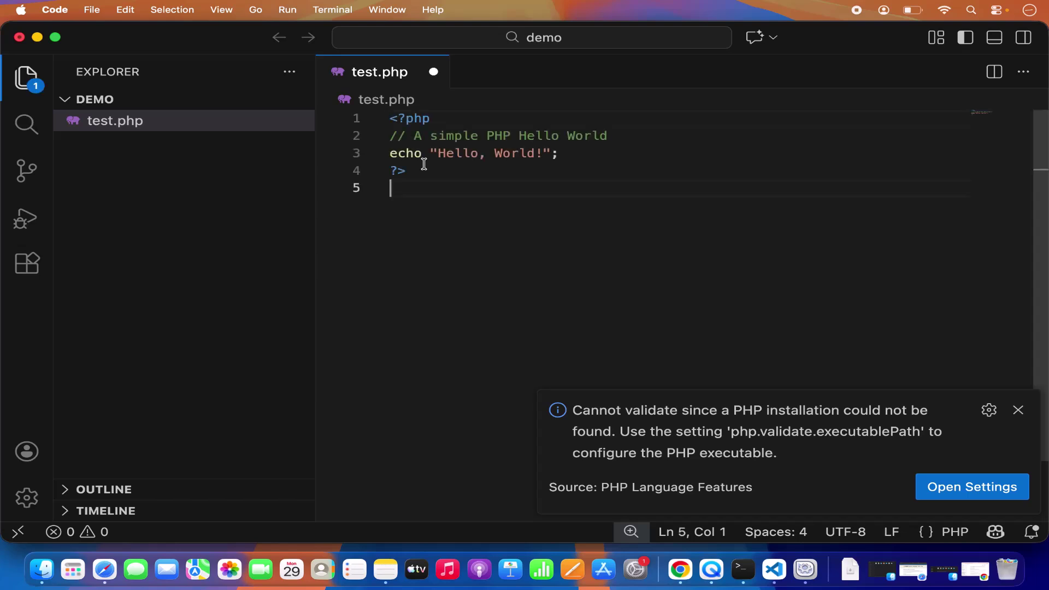
key(super+s)
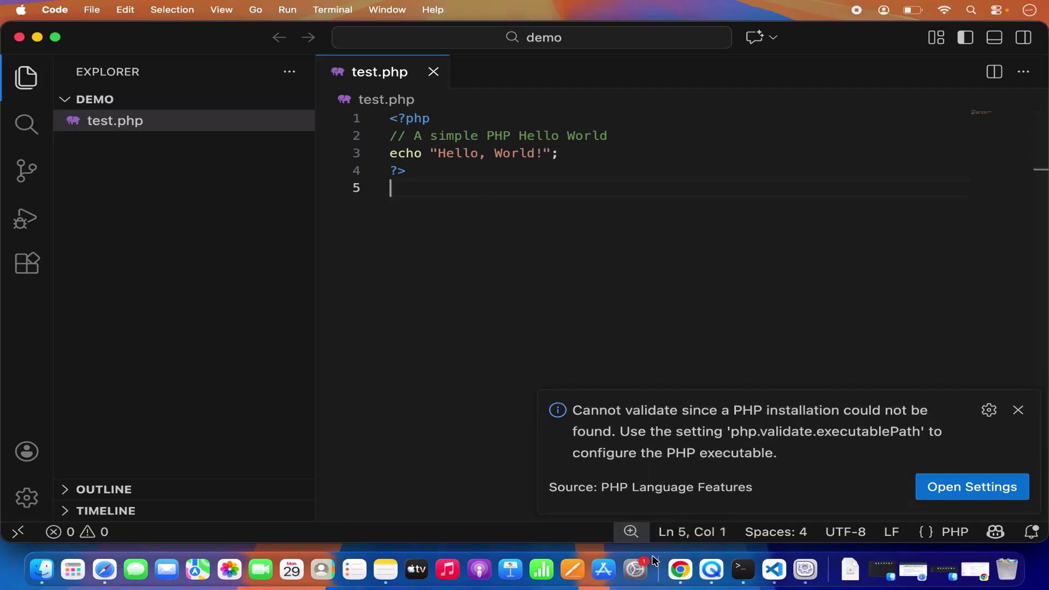
Open the XAMPP dashboard in Safari from the XAMPP manager and load localhost/demo/test.php to check the script's output.
click(805, 570)
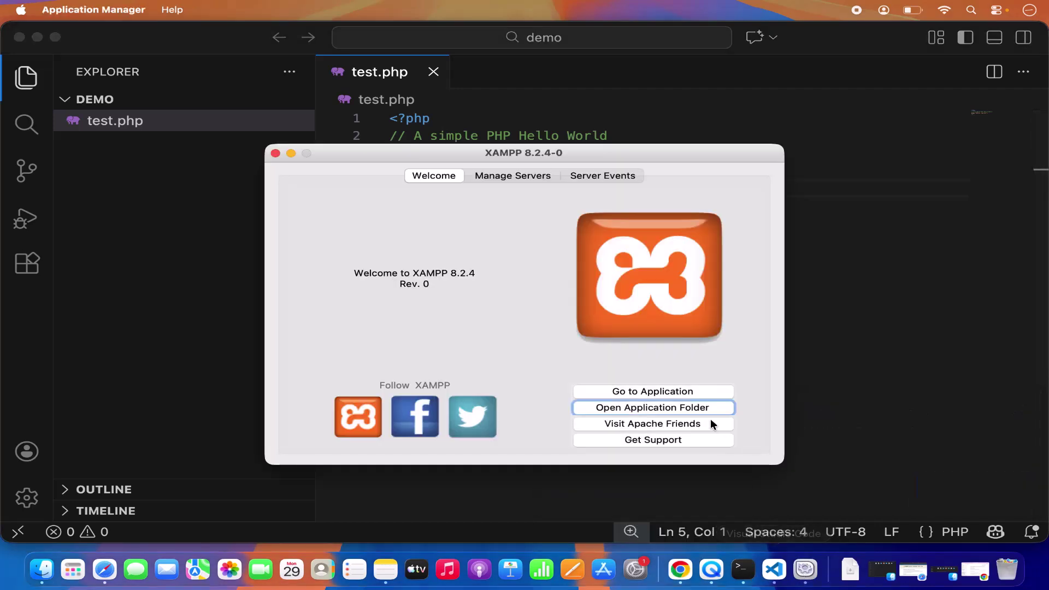
click(638, 392)
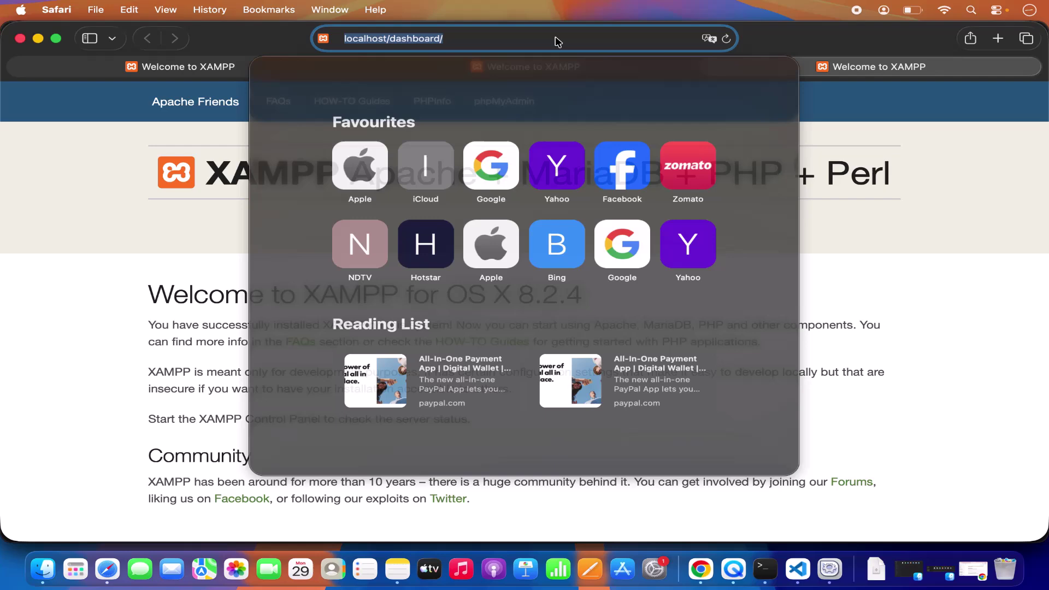
click(555, 40)
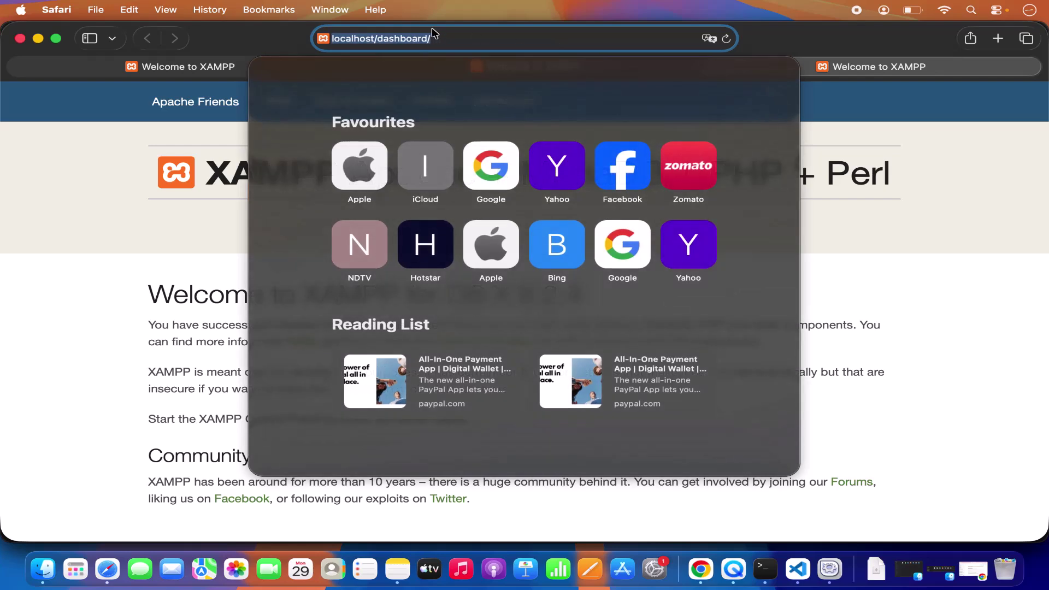
double_click(406, 40)
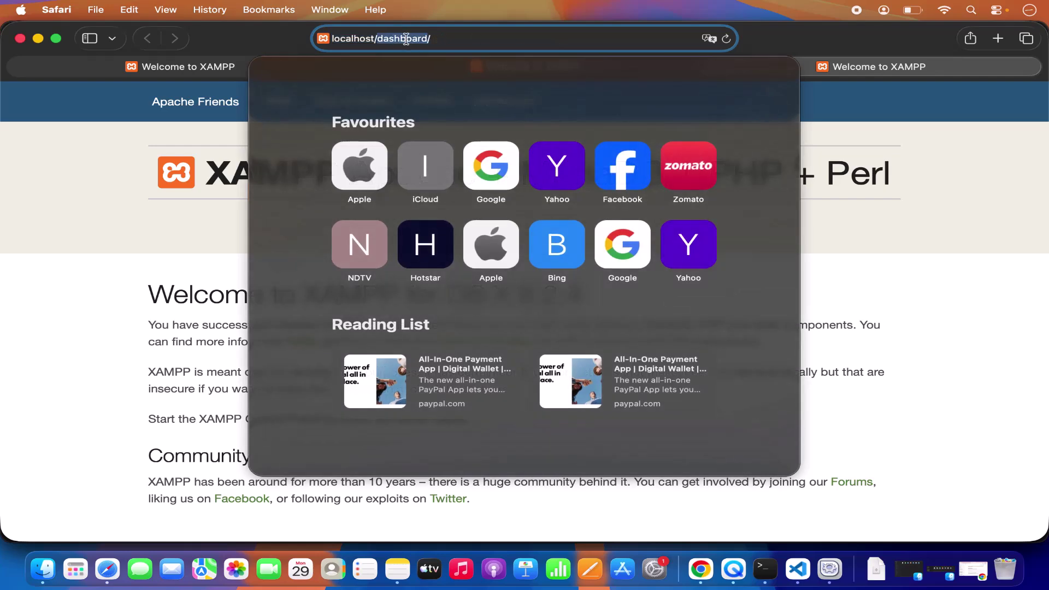
text(demo/)
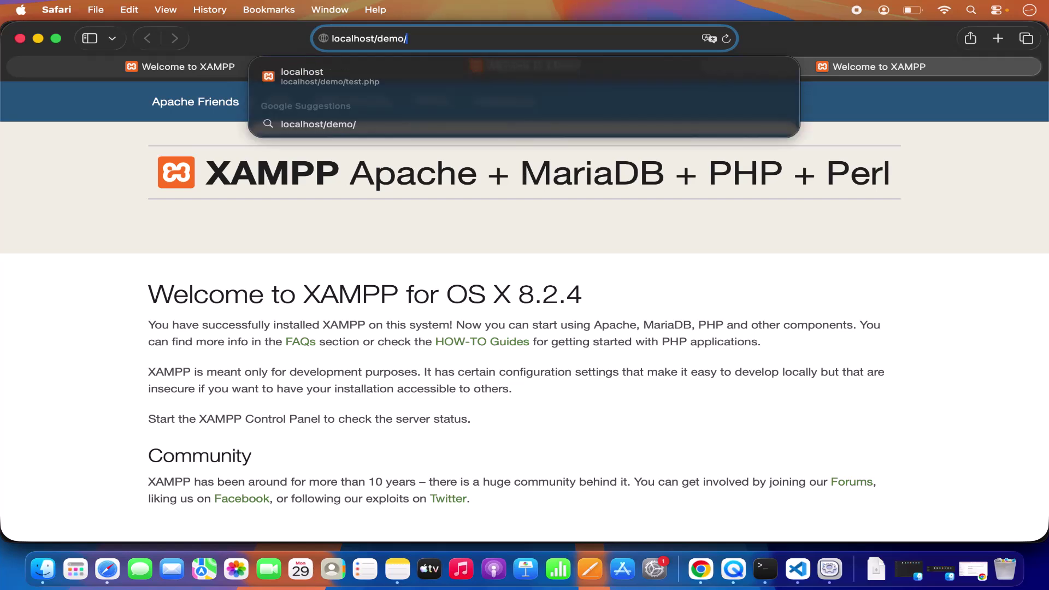
text(test)
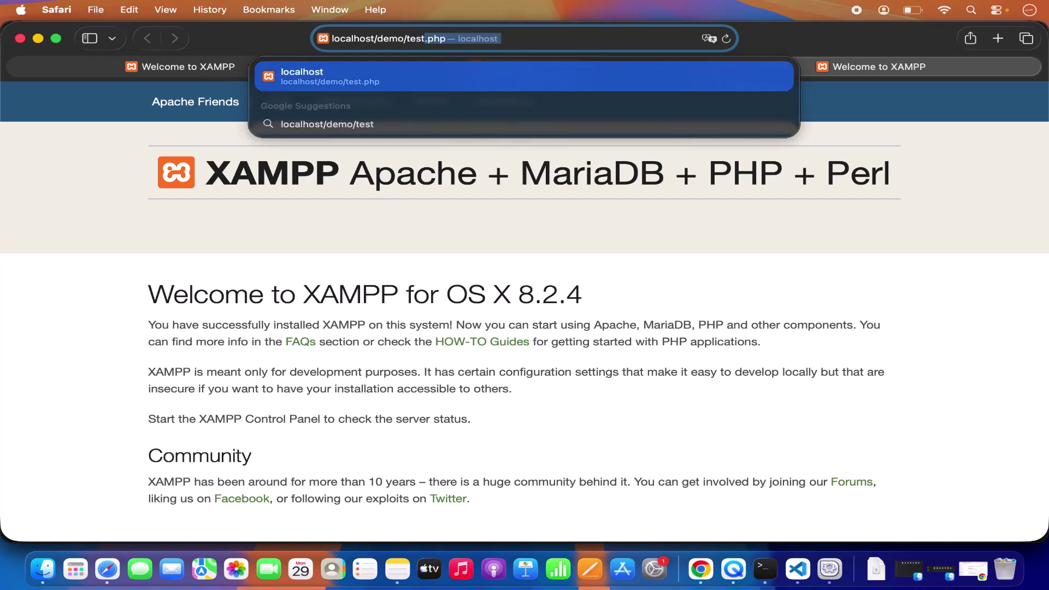
text(.php)
key(Return)
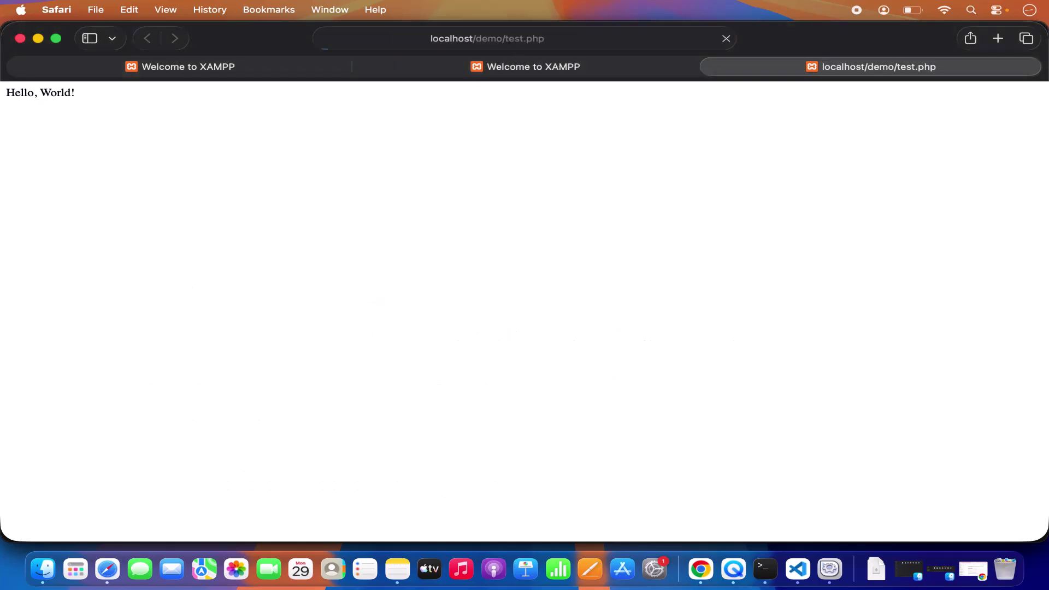
triple_click(51, 90)
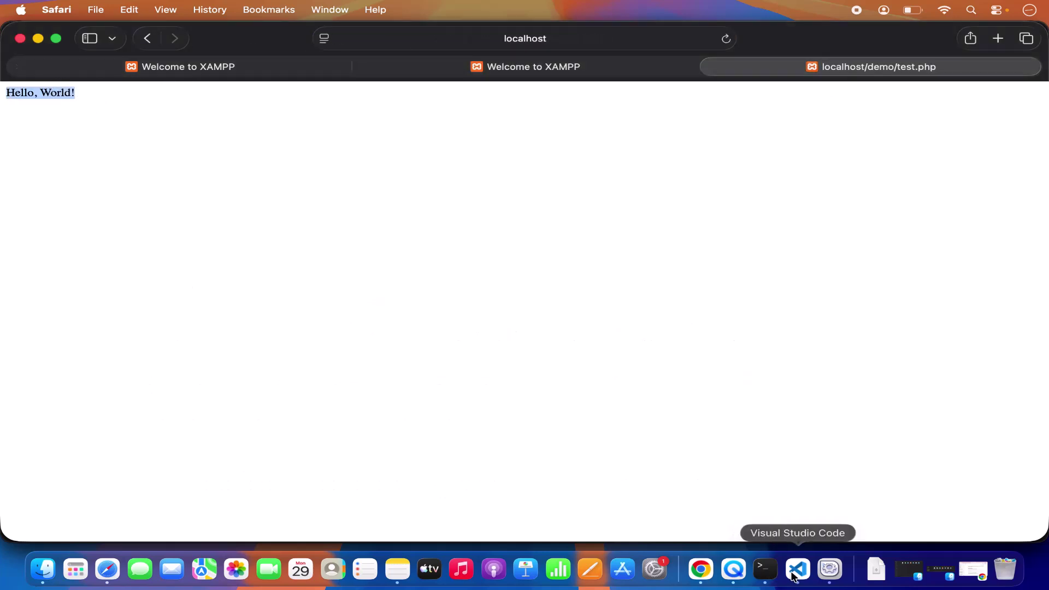
Change the echoed text in test.php to "Hello, World!!!!!" in Visual Studio Code, save it, and reload the page in Safari.
click(797, 569)
click(543, 153)
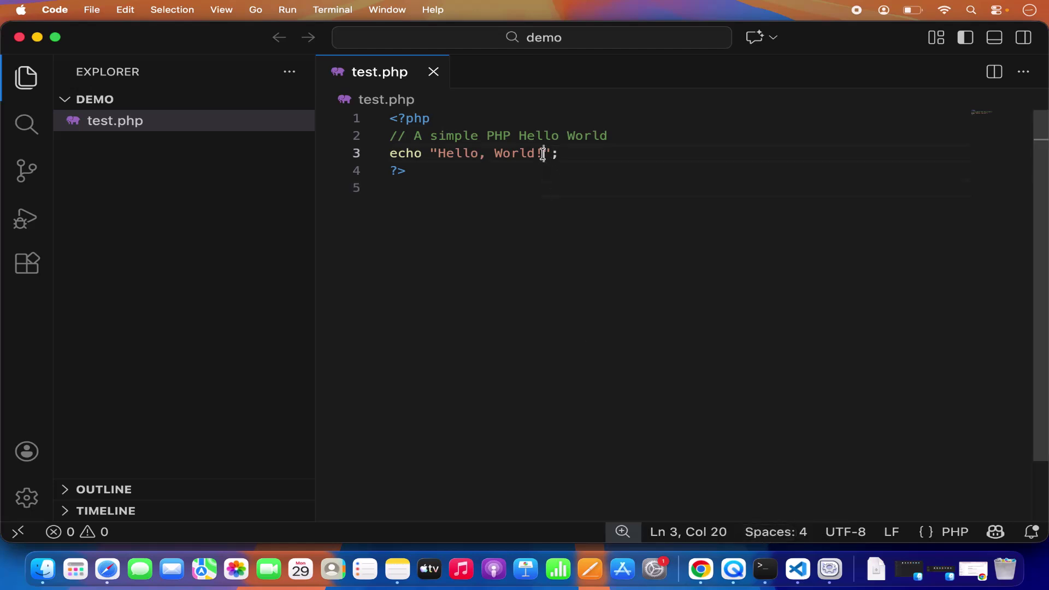
text(!!!!)
key(super+s)
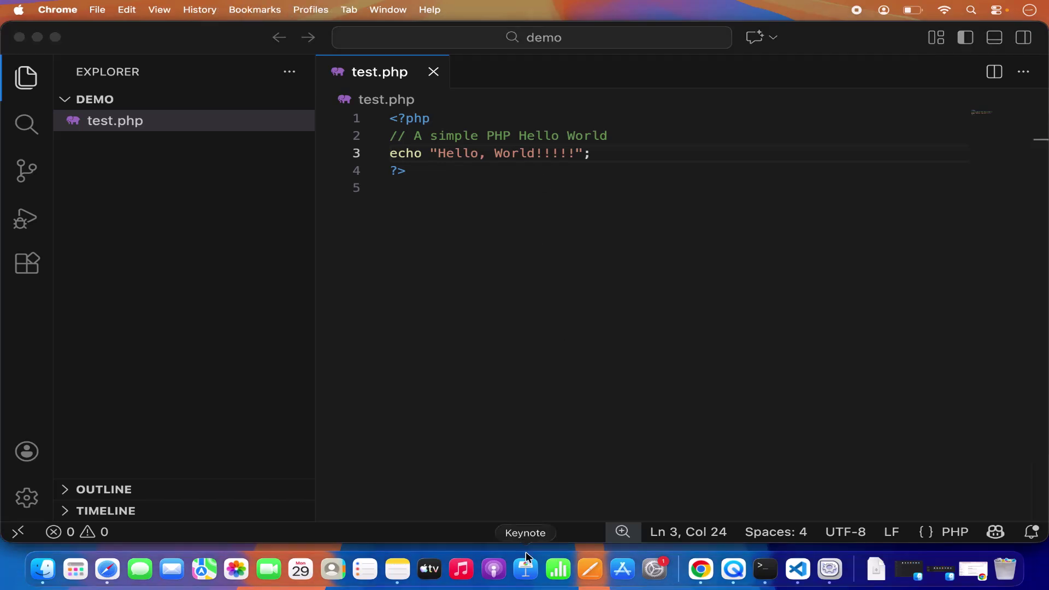
click(109, 571)
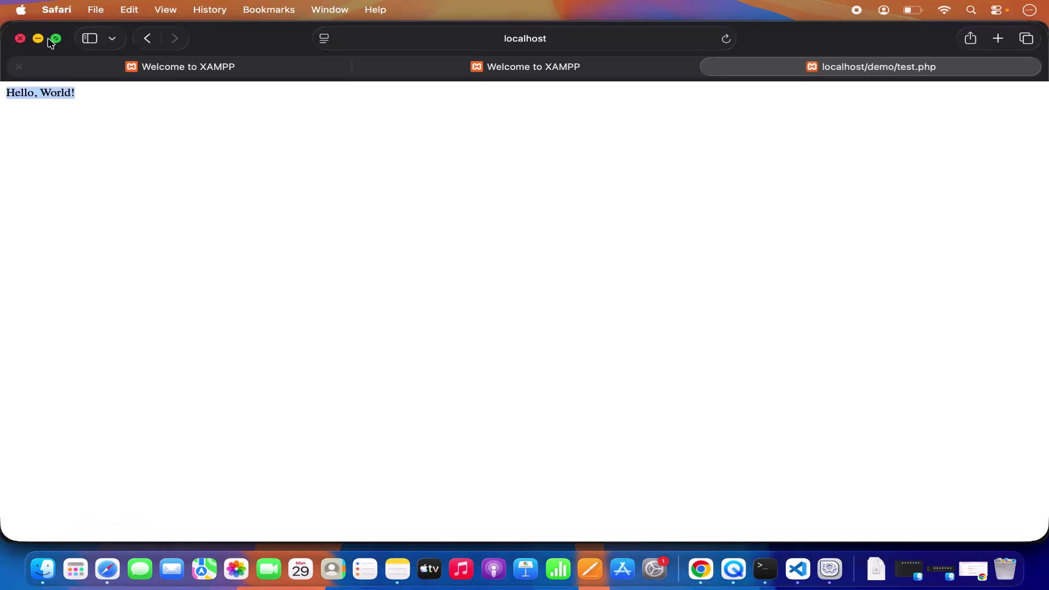
click(726, 38)
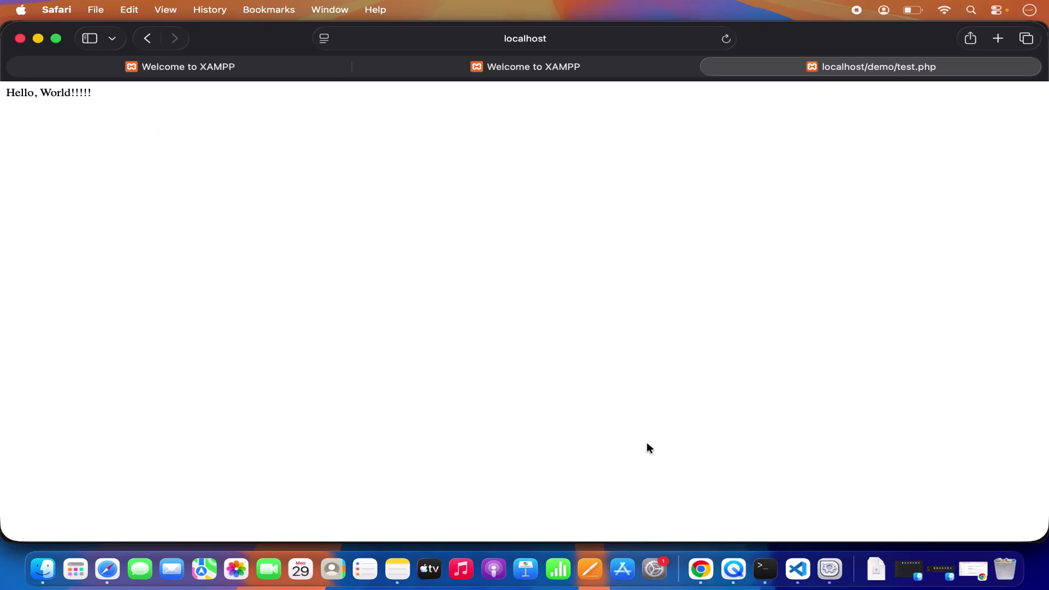
Minimize the Safari, Visual Studio Code and Terminal windows.
click(42, 41)
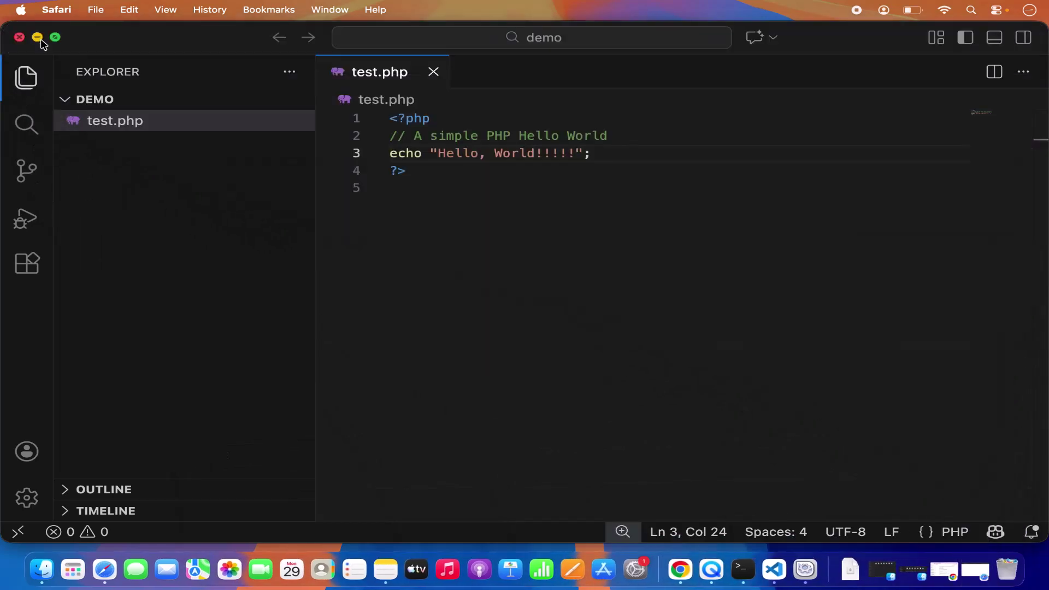
click(38, 38)
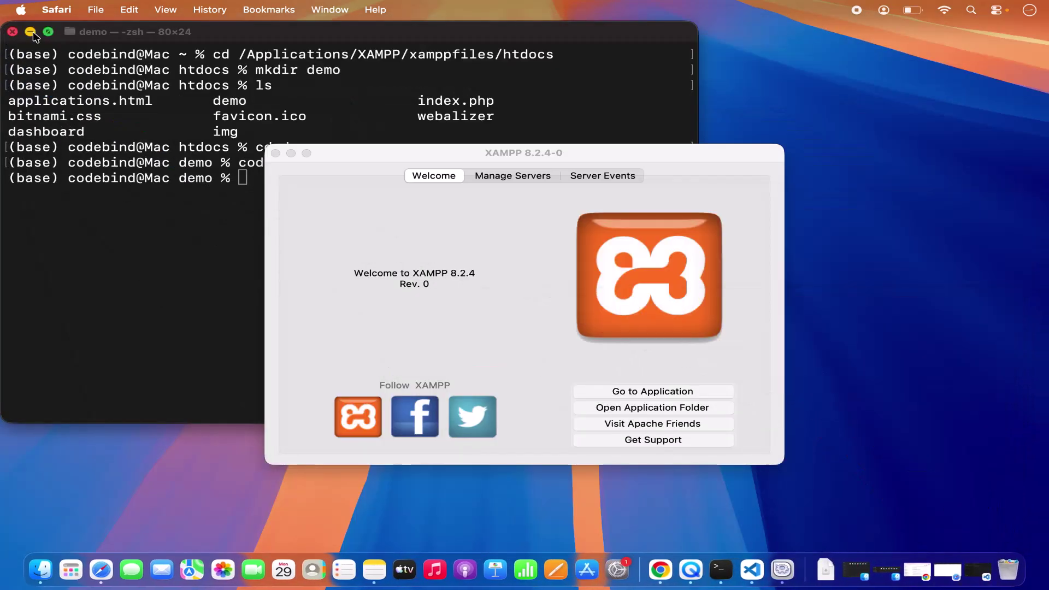
click(30, 31)
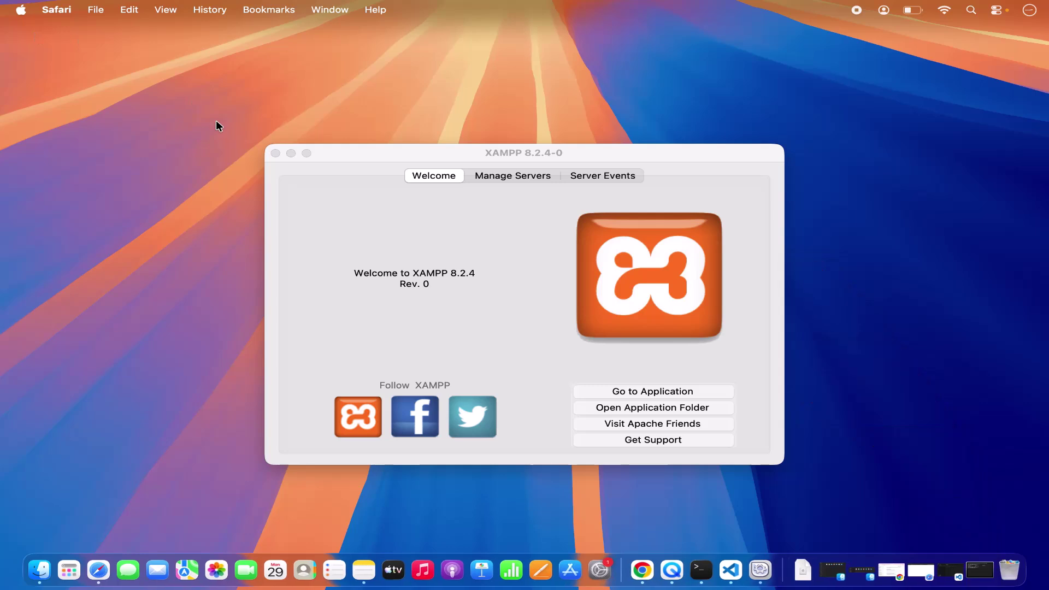